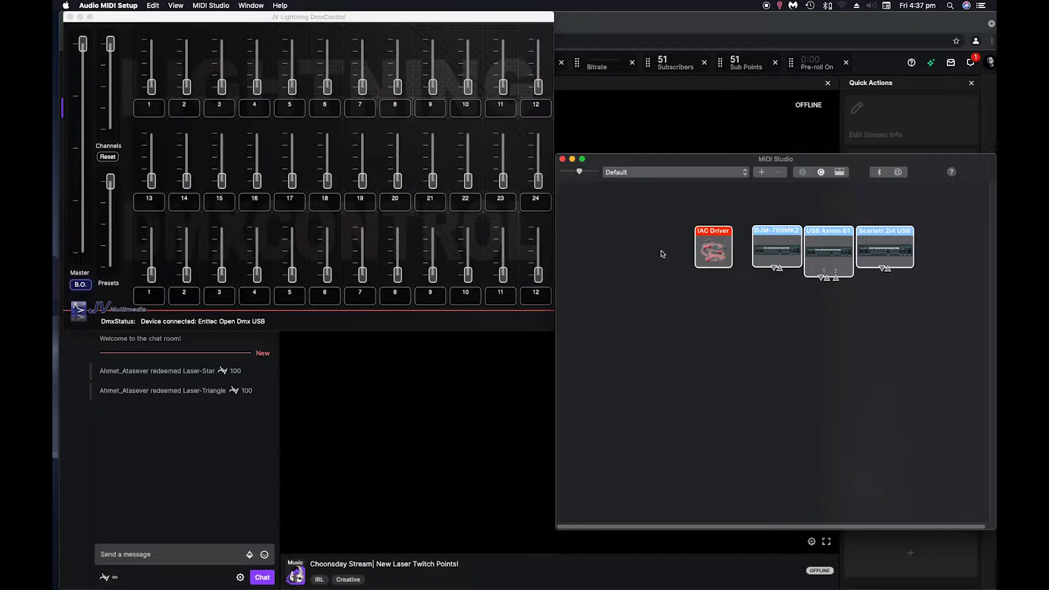
pyautogui.moveTo(885, 580)
pyautogui.doubleClick(713, 247)
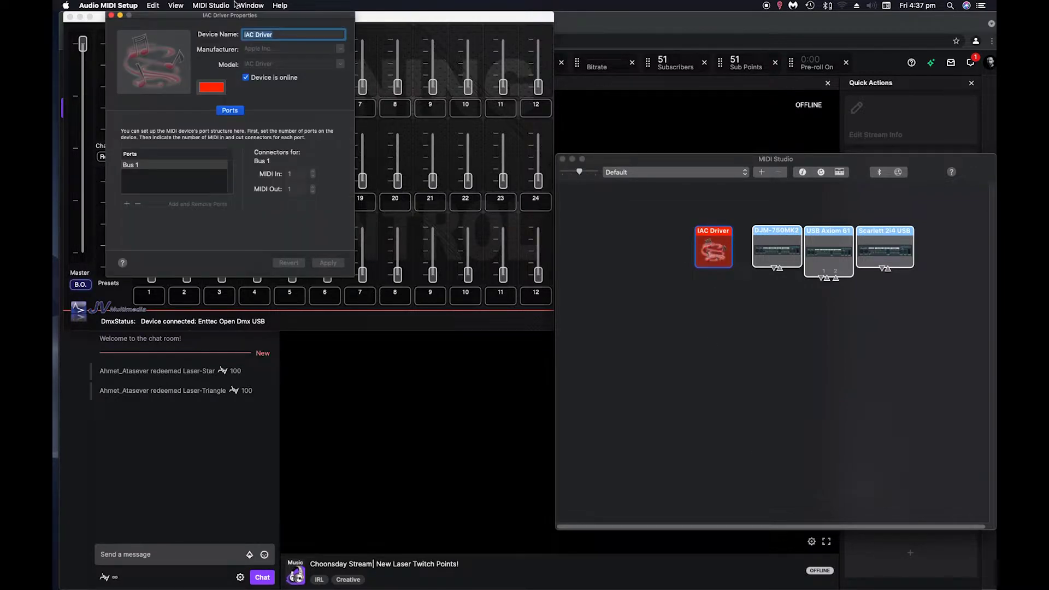
pyautogui.moveTo(235, 14); pyautogui.dragTo(439, 153)
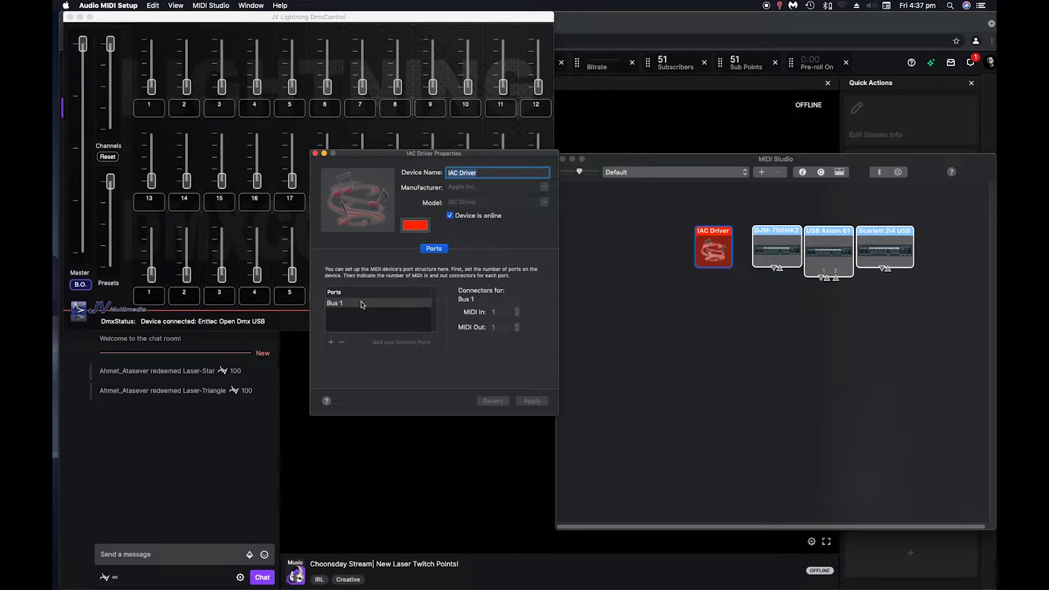
# Close the IAC Driver properties and show Lumia Stream's dashboard beside the DmxControl faders.
pyautogui.click(315, 154)
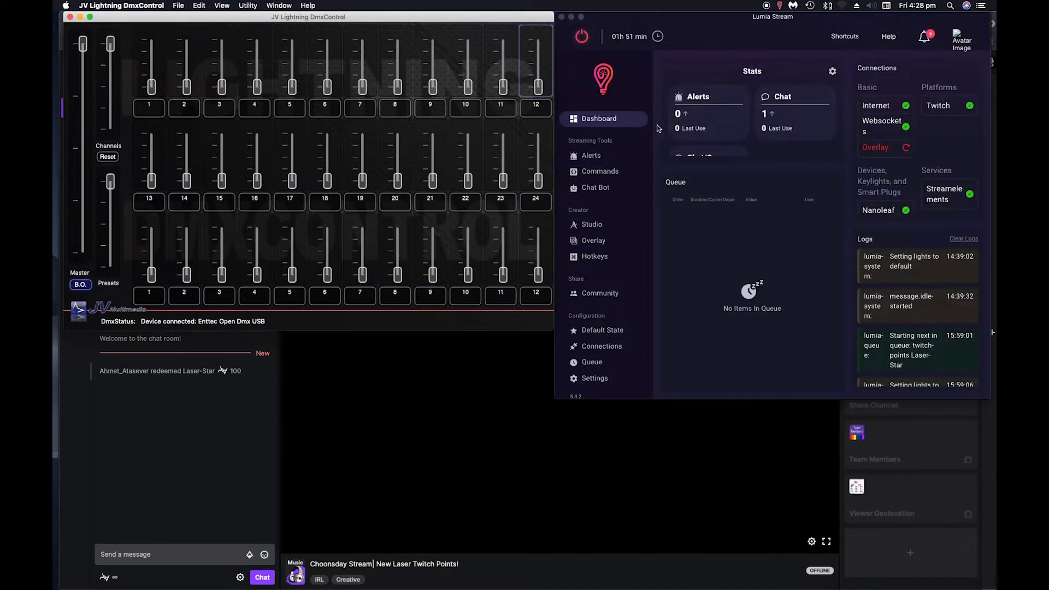
pyautogui.click(726, 20)
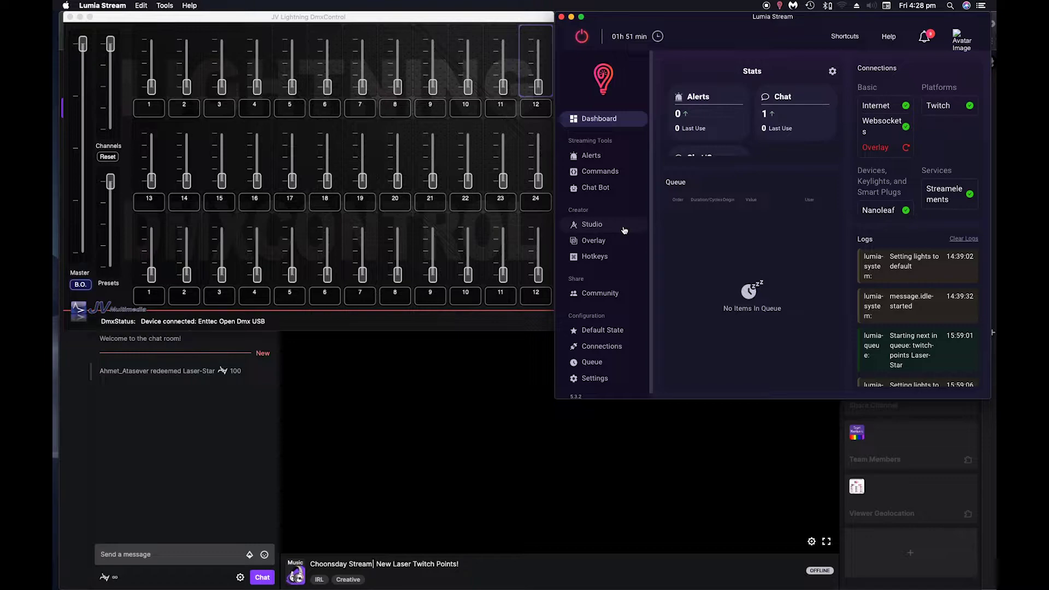
pyautogui.click(425, 21)
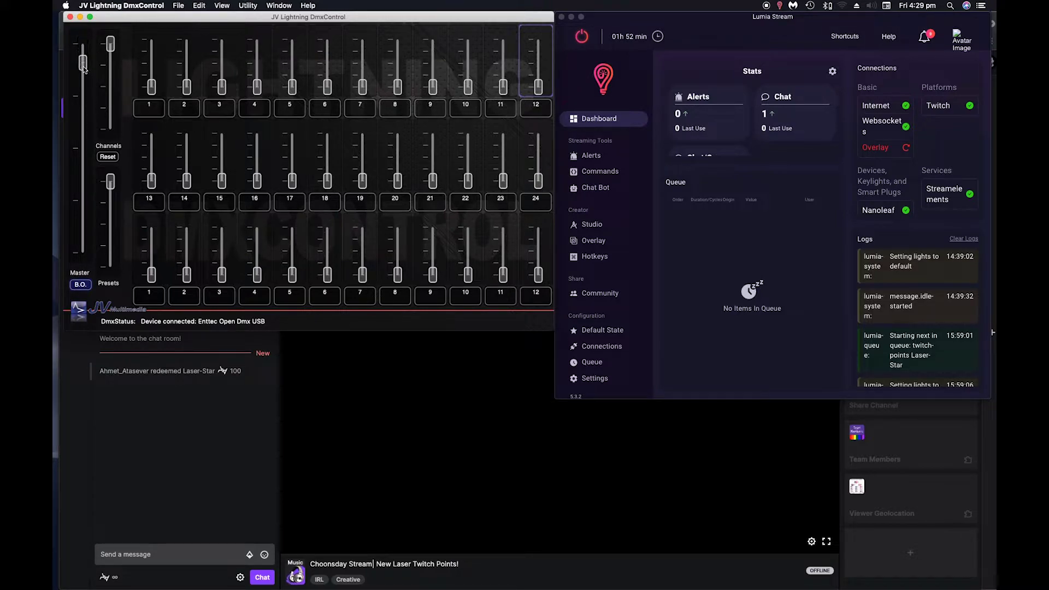
pyautogui.click(153, 111)
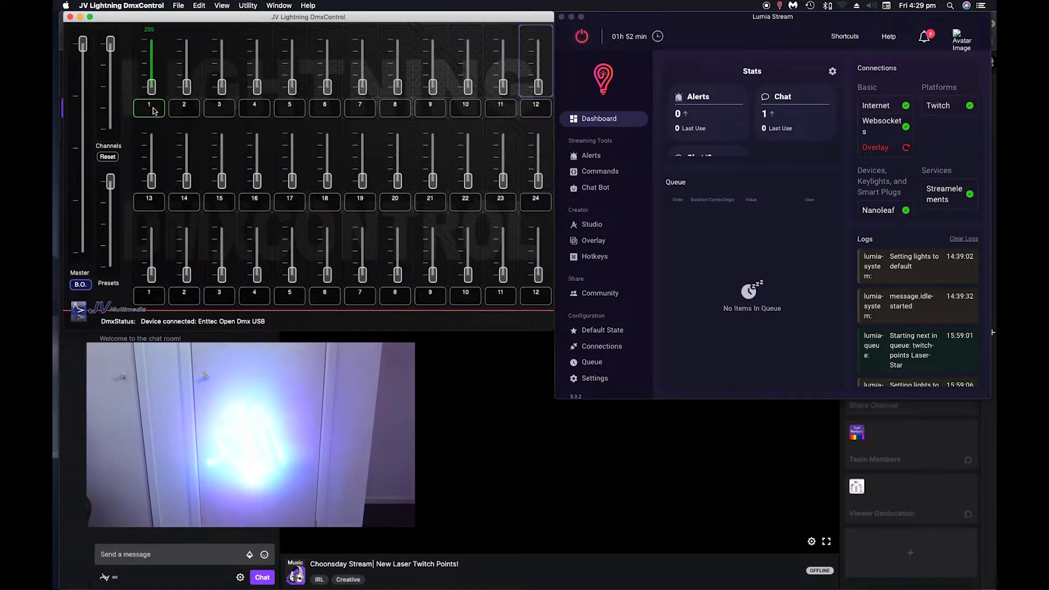
pyautogui.moveTo(152, 86); pyautogui.dragTo(153, 54)
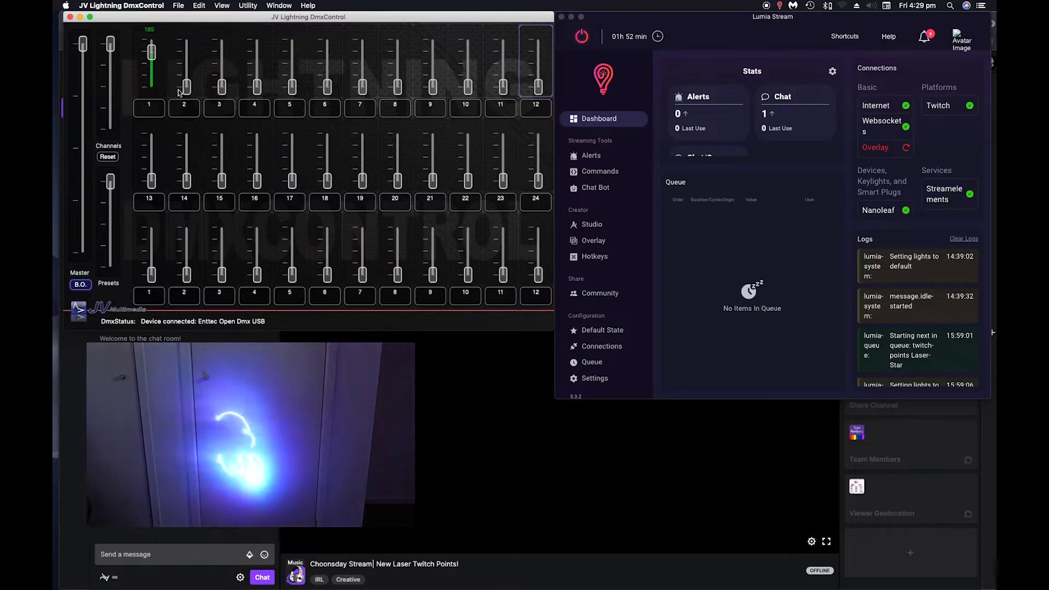
pyautogui.moveTo(186, 87)
pyautogui.mouseDown()
pyautogui.moveTo(186, 61)
pyautogui.moveTo(187, 102)
pyautogui.mouseUp()
pyautogui.moveTo(362, 89); pyautogui.dragTo(415, 98)
pyautogui.moveTo(501, 88); pyautogui.dragTo(503, 115)
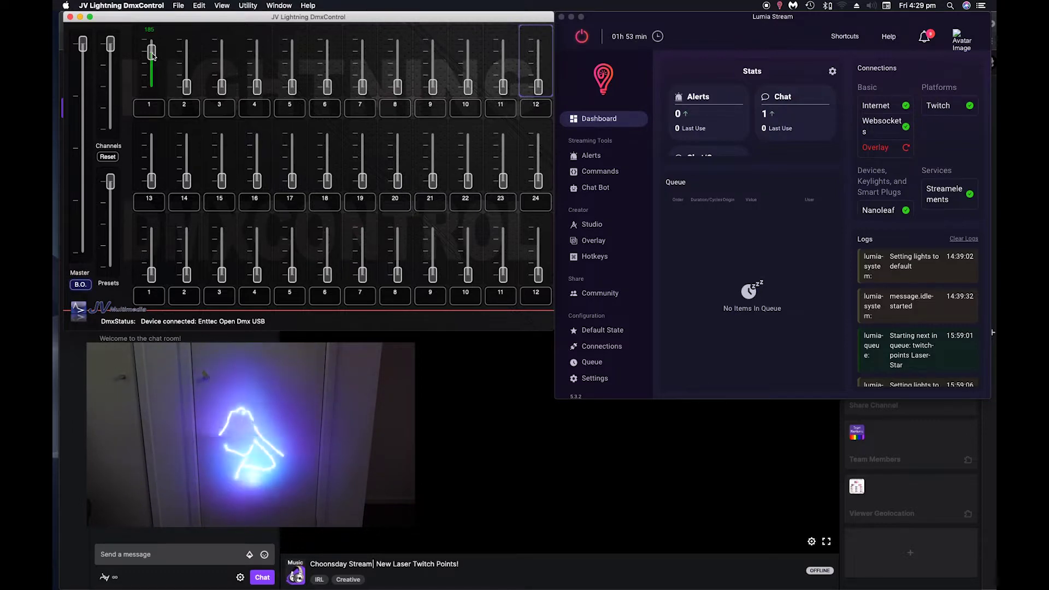
pyautogui.moveTo(152, 55); pyautogui.dragTo(152, 92)
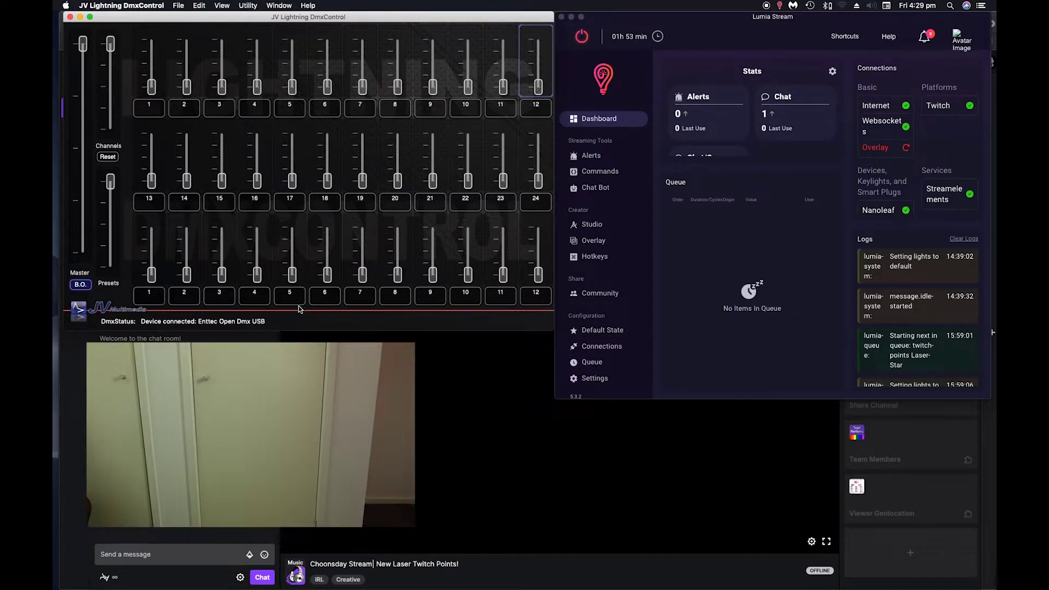
pyautogui.click(148, 300)
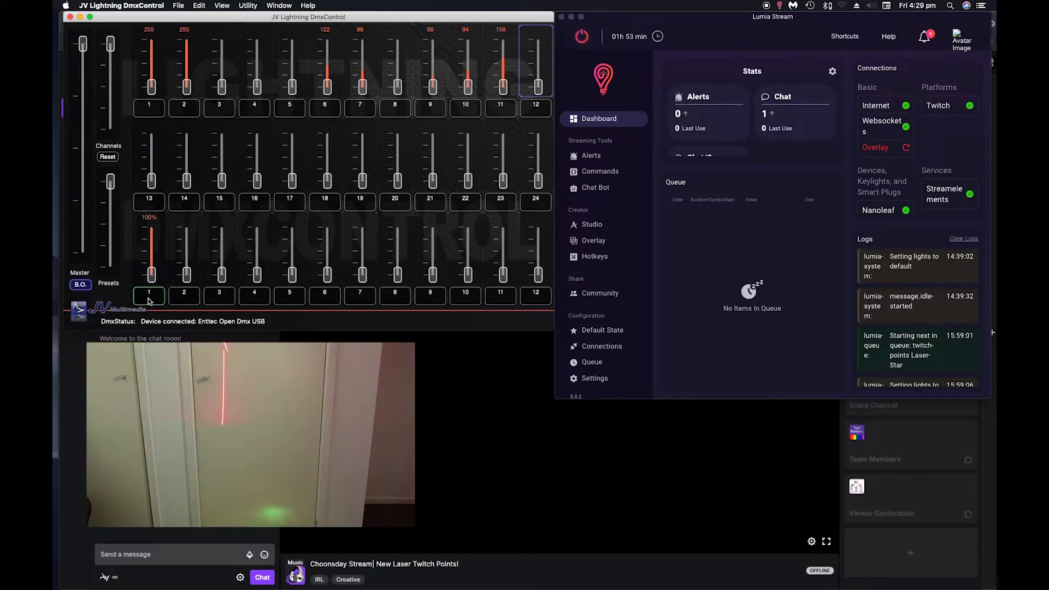
pyautogui.click(185, 298)
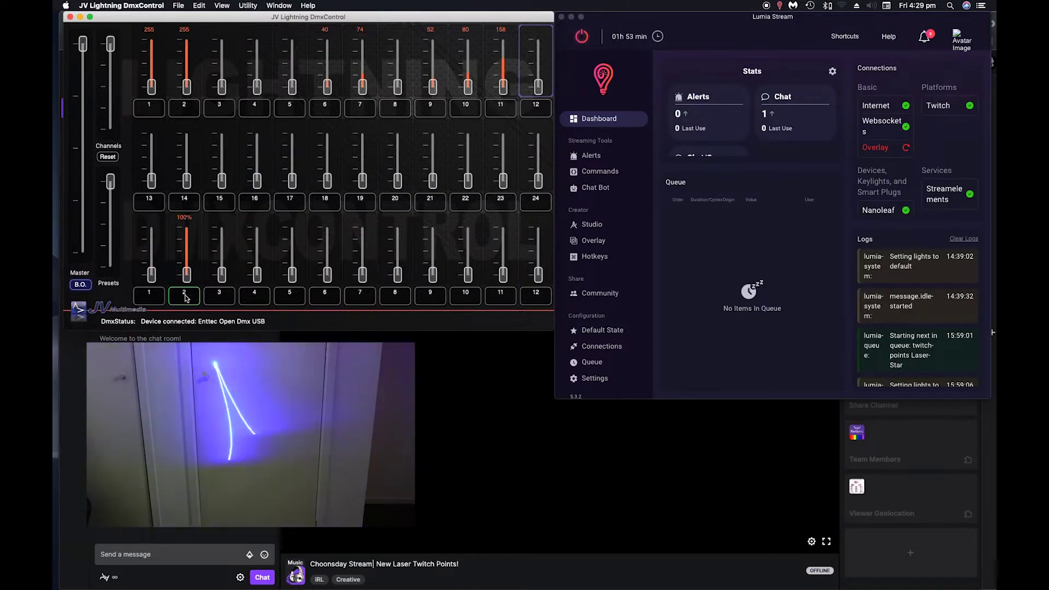
pyautogui.click(185, 297)
pyautogui.click(225, 299)
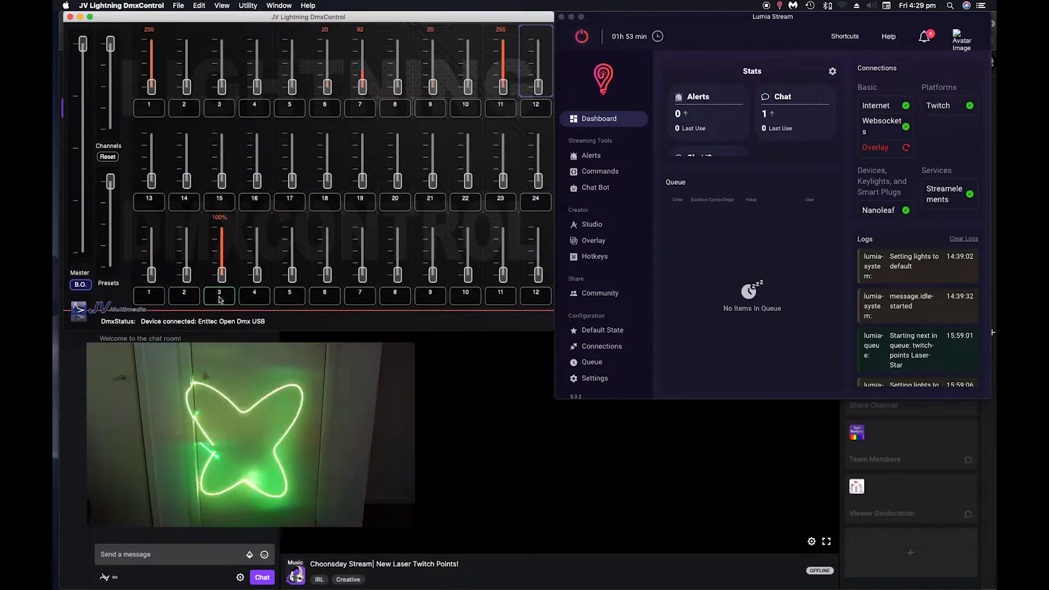
pyautogui.click(226, 300)
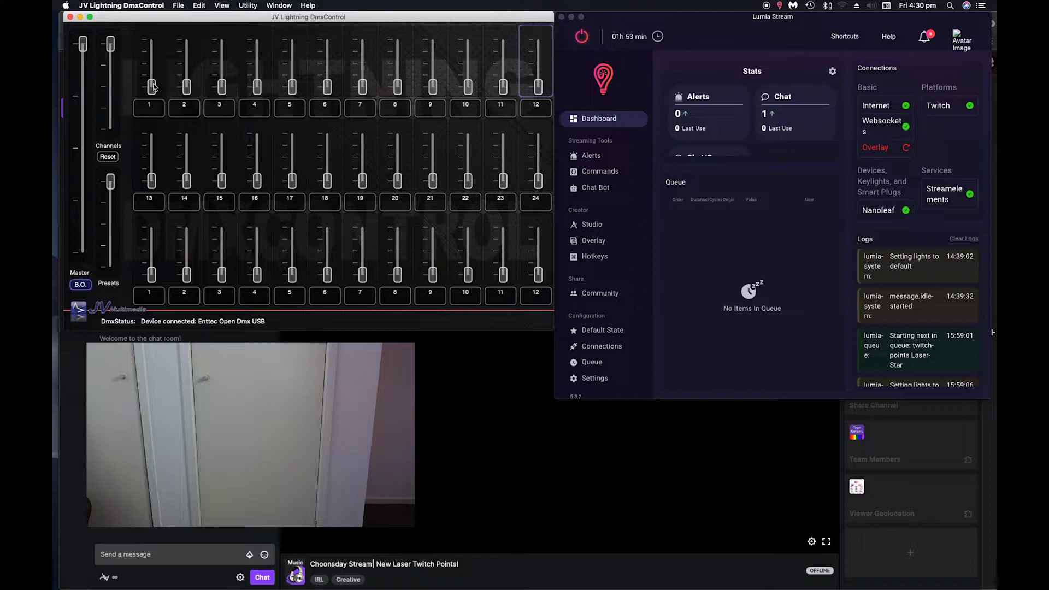
# Raise channel 1 to 255, then play and stop preset 2 so the faders keep its levels.
pyautogui.moveTo(154, 86); pyautogui.dragTo(151, 40)
pyautogui.press('super+Tab')
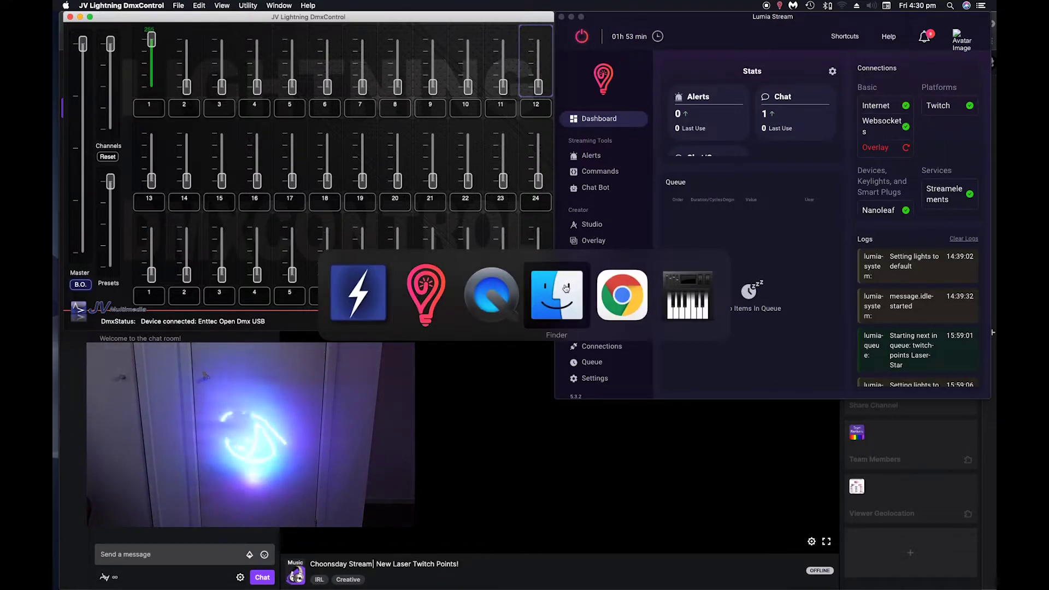
pyautogui.click(565, 287)
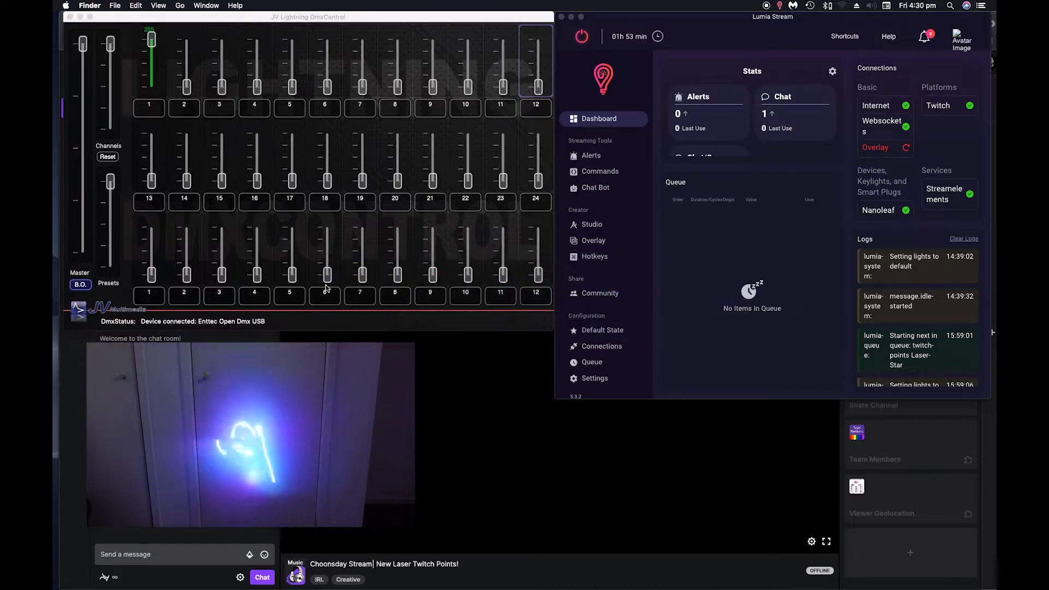
pyautogui.click(195, 300)
pyautogui.click(194, 299)
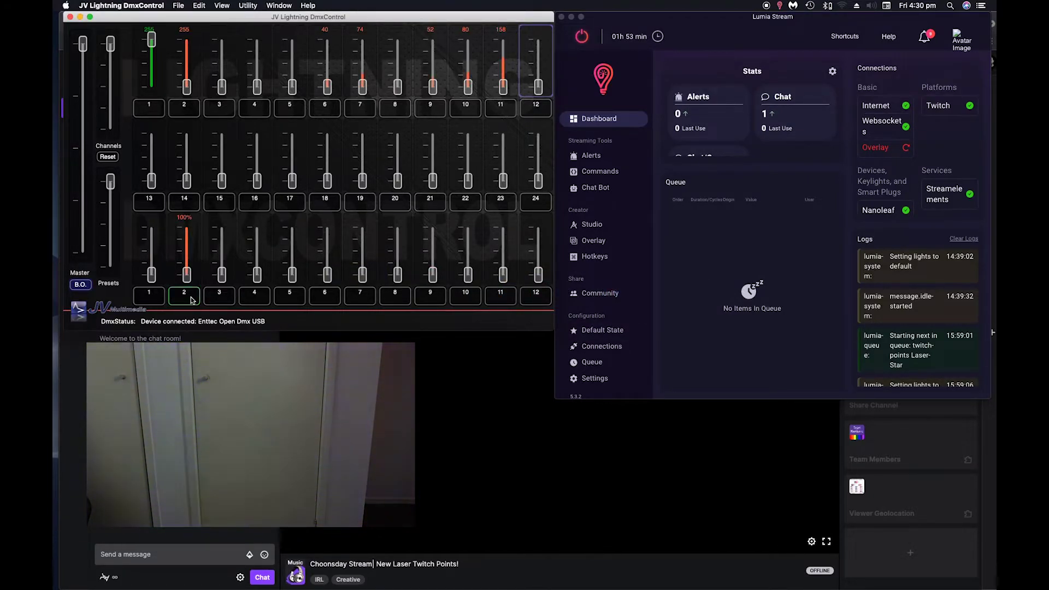
pyautogui.click(192, 299)
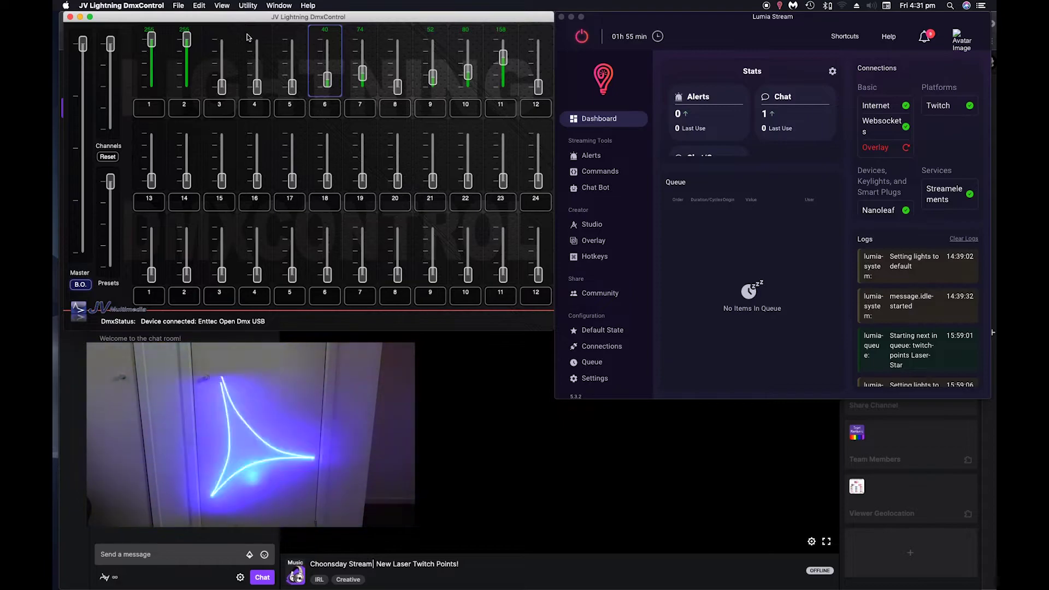
# Store the current levels in preset 12, reset all channels to zero, and test preset 12.
pyautogui.rightClick(539, 246)
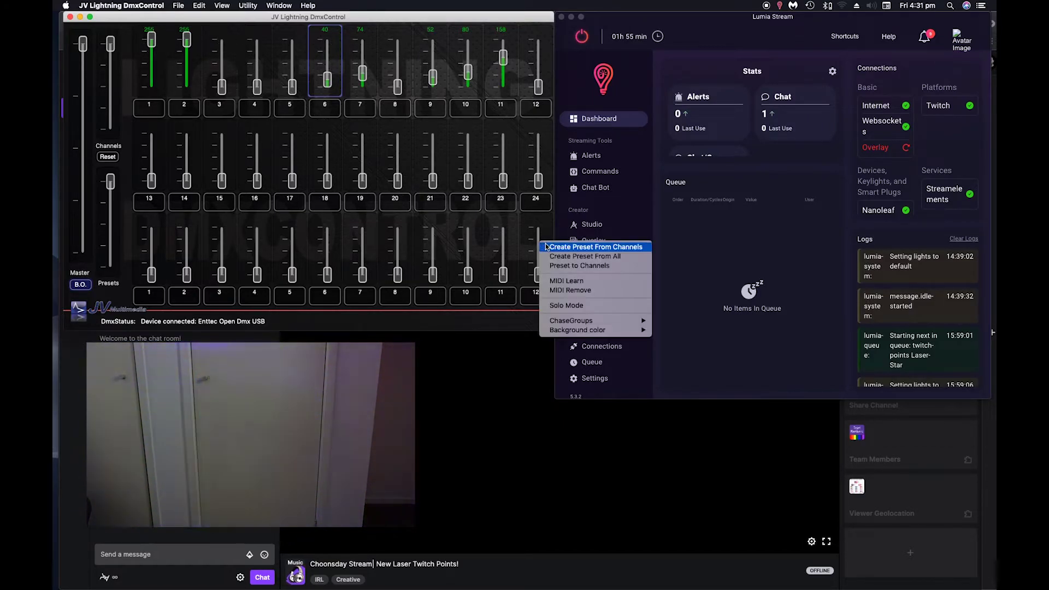
pyautogui.press('Escape')
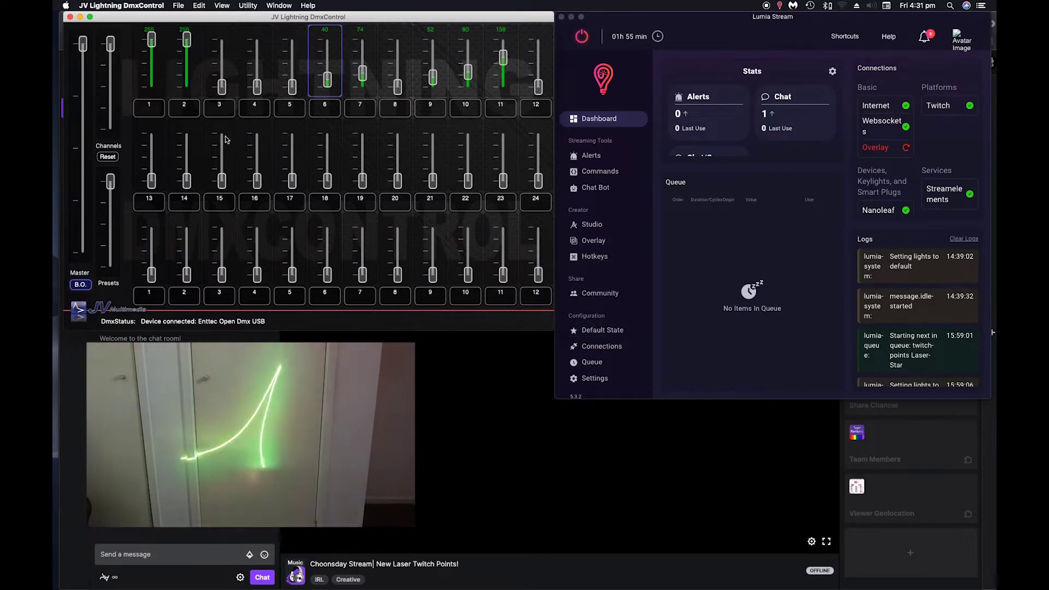
pyautogui.click(107, 156)
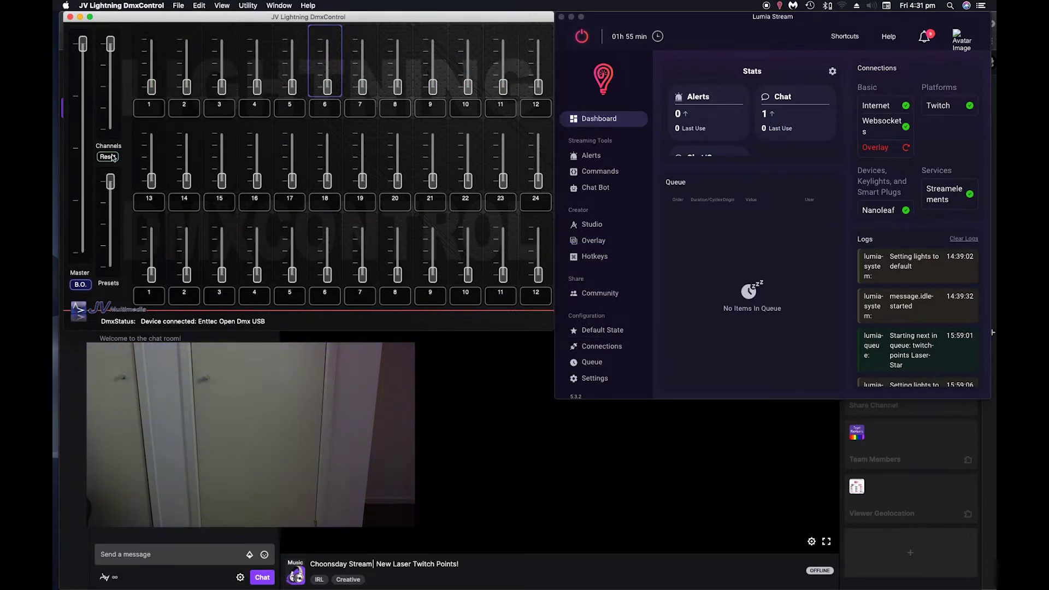
pyautogui.click(536, 295)
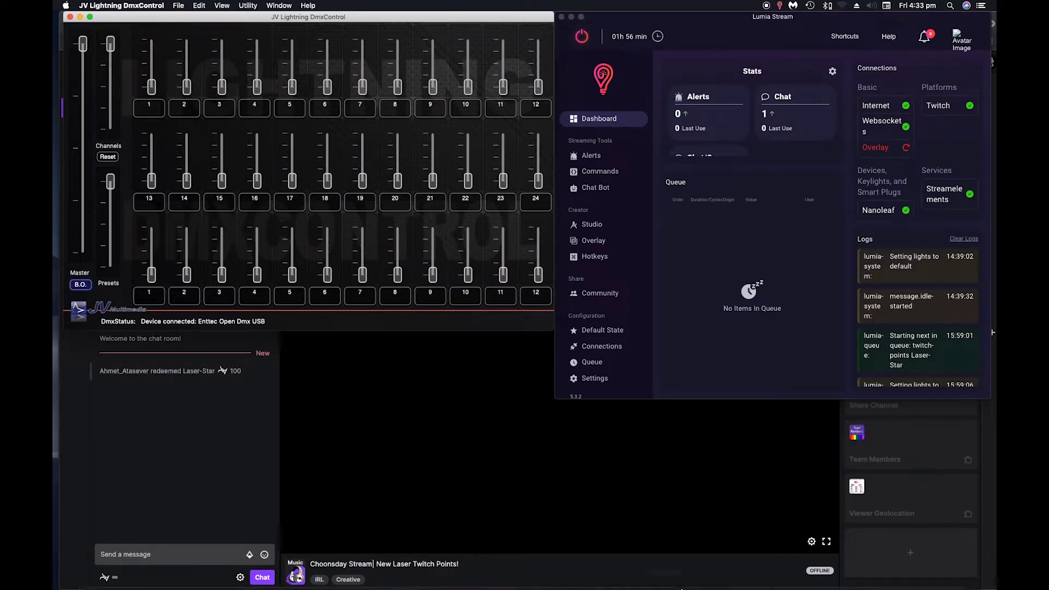
# Open the MidiKeys keyboard, move it up and left, and make it narrower.
pyautogui.moveTo(696, 576)
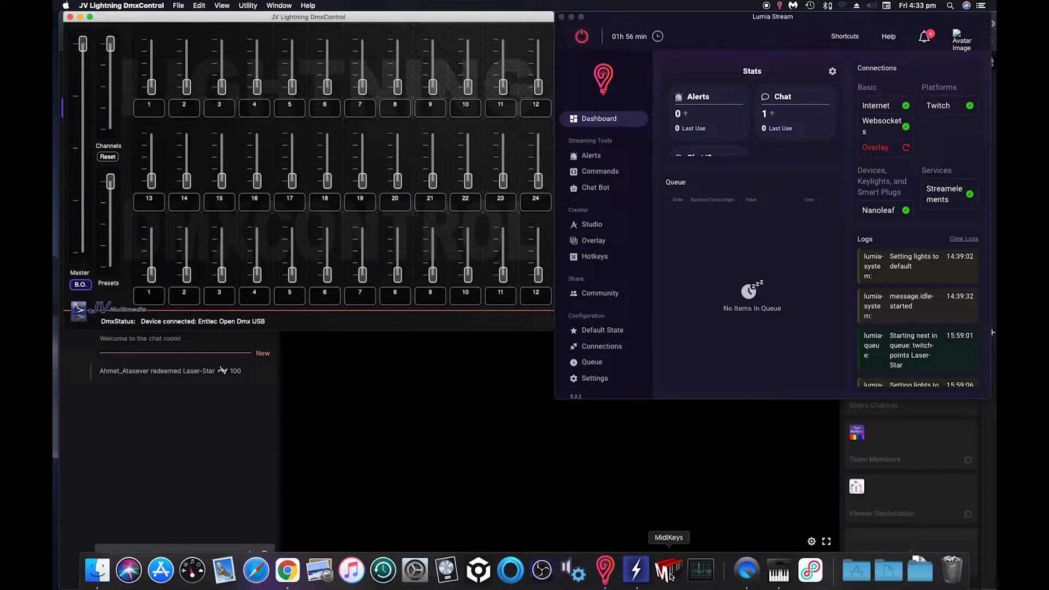
pyautogui.click(669, 571)
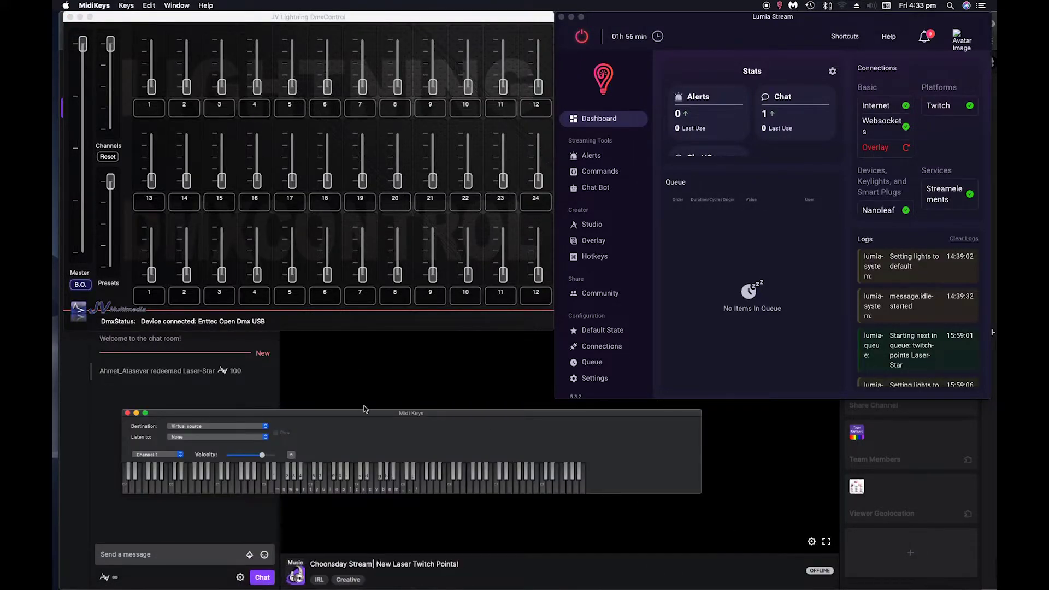
pyautogui.moveTo(362, 410); pyautogui.dragTo(319, 372)
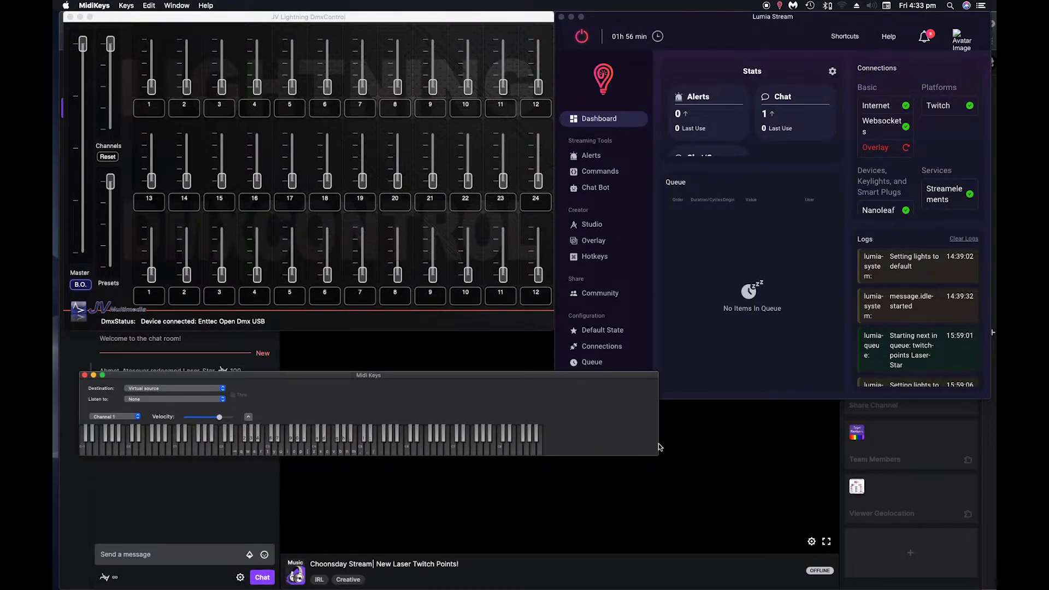
pyautogui.moveTo(653, 444); pyautogui.dragTo(553, 442)
# Play several notes and fire preset 12 directly to check the laser presets respond.
pyautogui.click(221, 449)
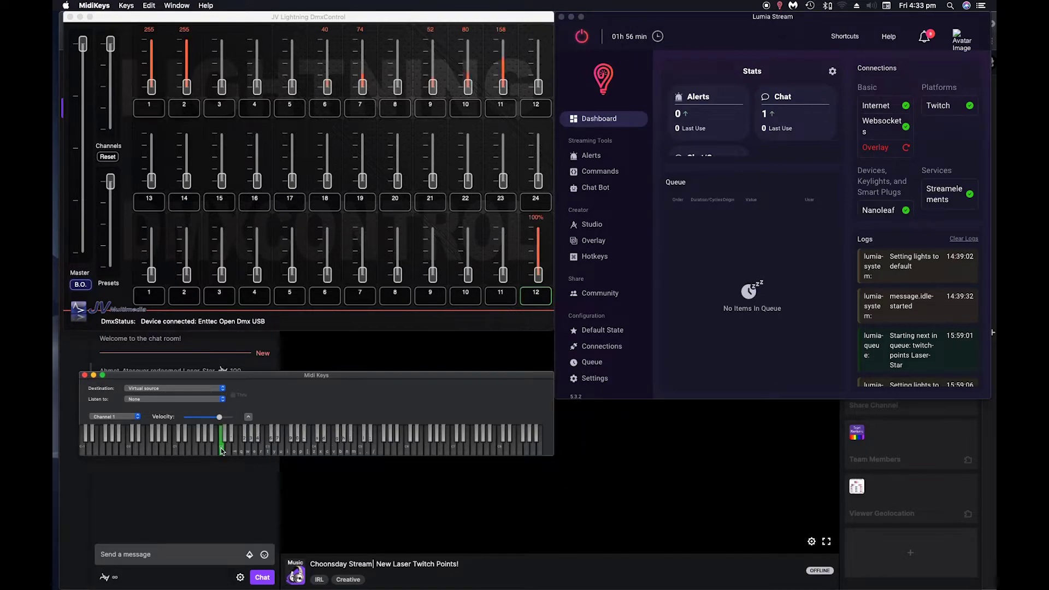
pyautogui.click(180, 449)
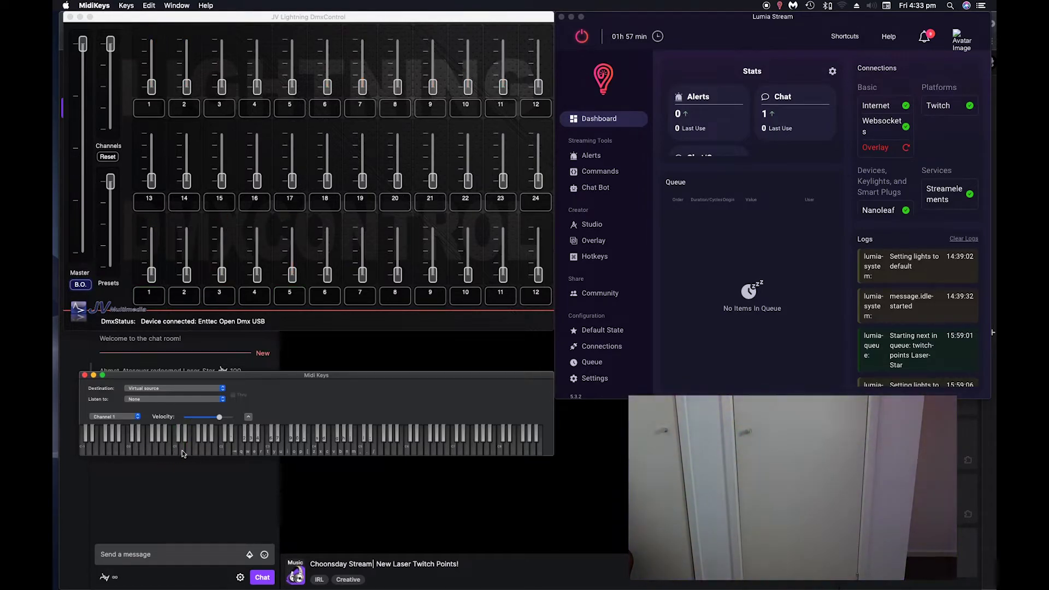
pyautogui.click(177, 434)
pyautogui.click(181, 449)
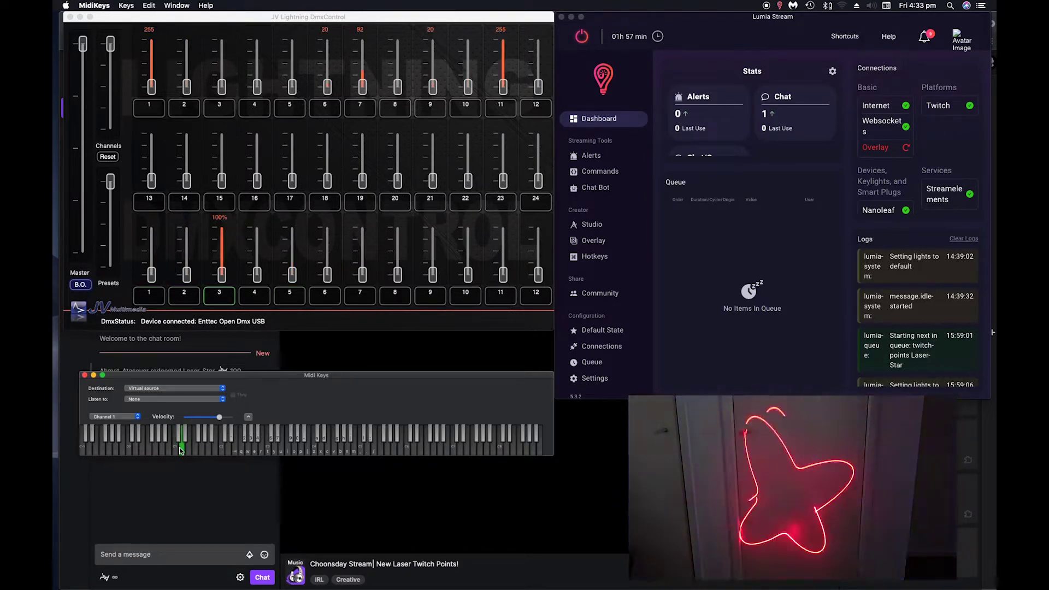
pyautogui.click(534, 296)
pyautogui.click(534, 297)
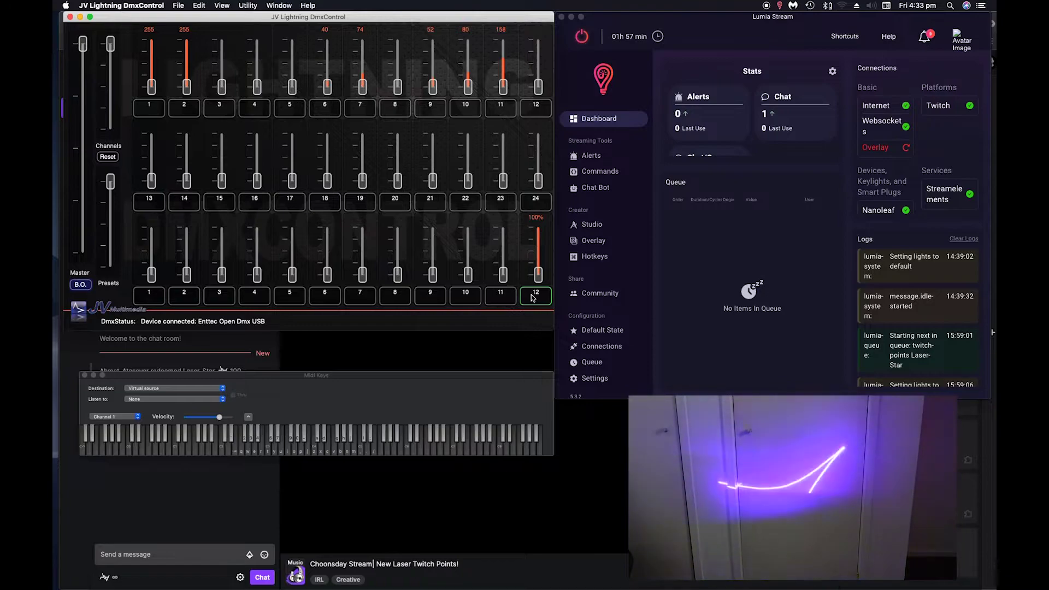
pyautogui.click(534, 297)
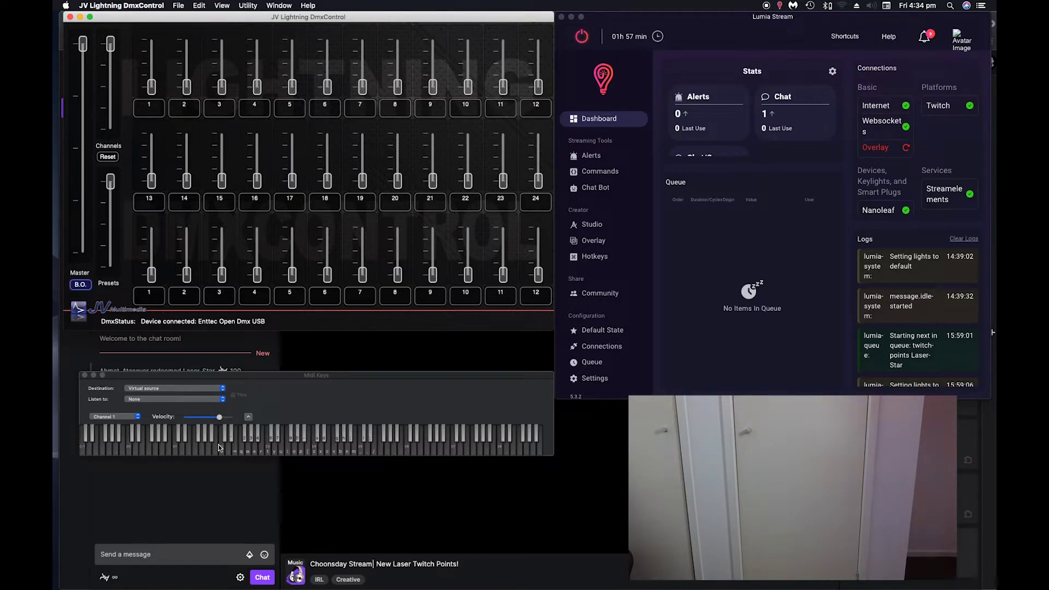
pyautogui.click(222, 451)
pyautogui.click(222, 451)
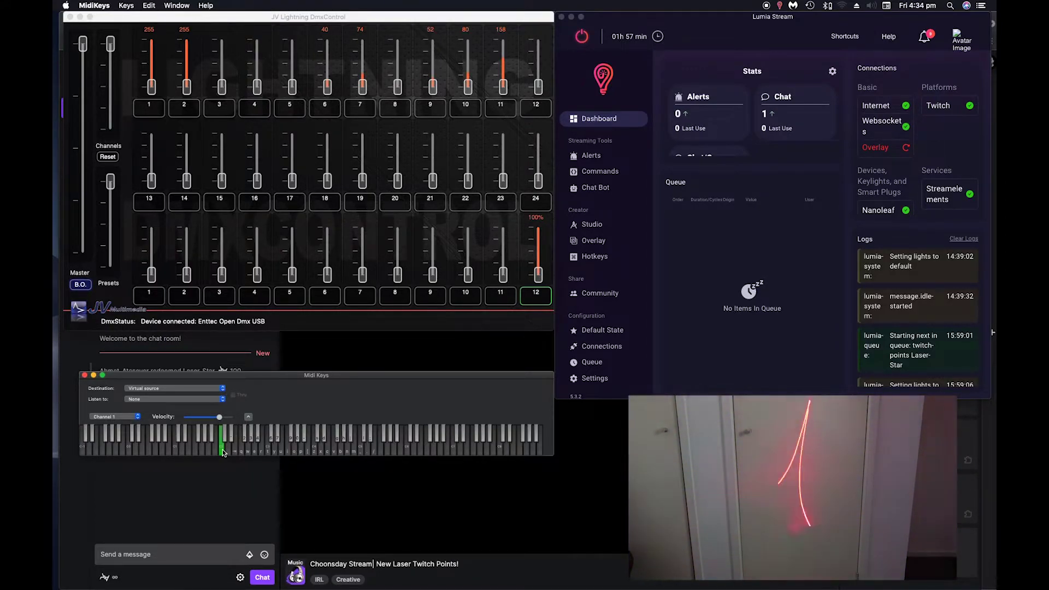
# Stop the note and remove the MIDI mapping from preset 12.
pyautogui.click(222, 453)
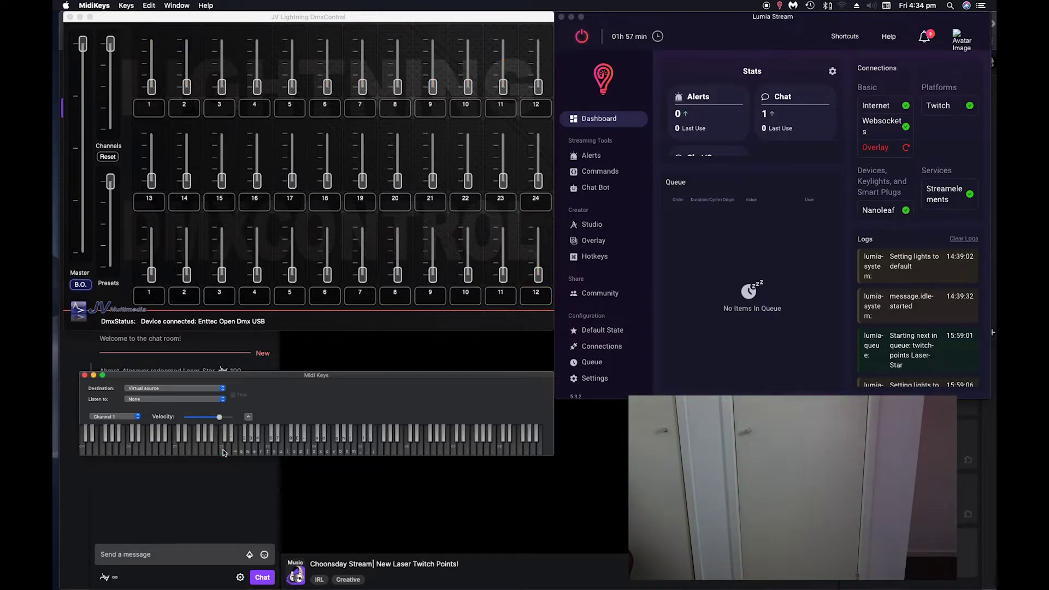
pyautogui.rightClick(539, 295)
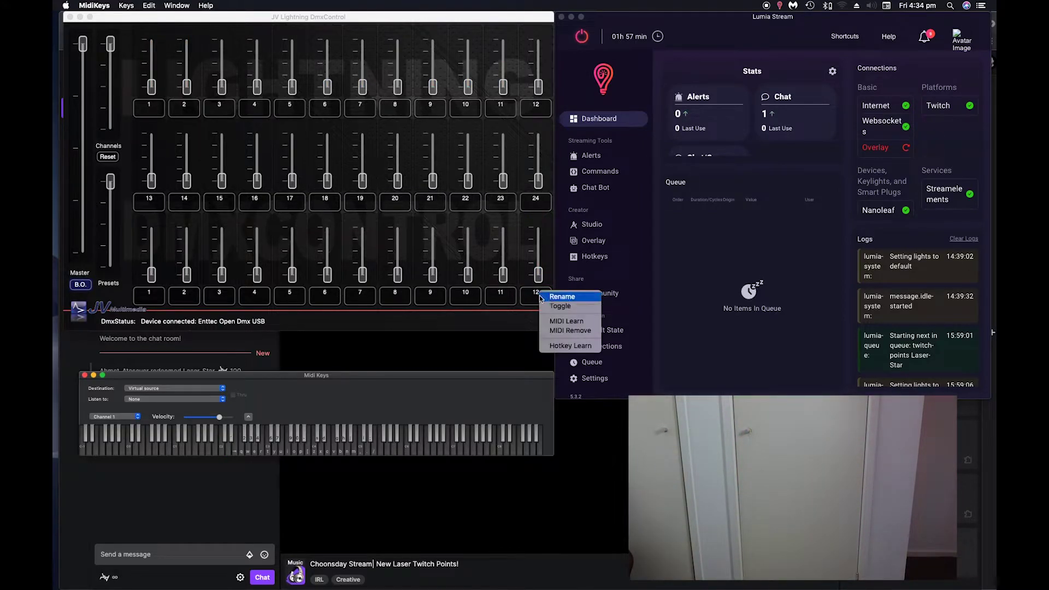
pyautogui.click(556, 331)
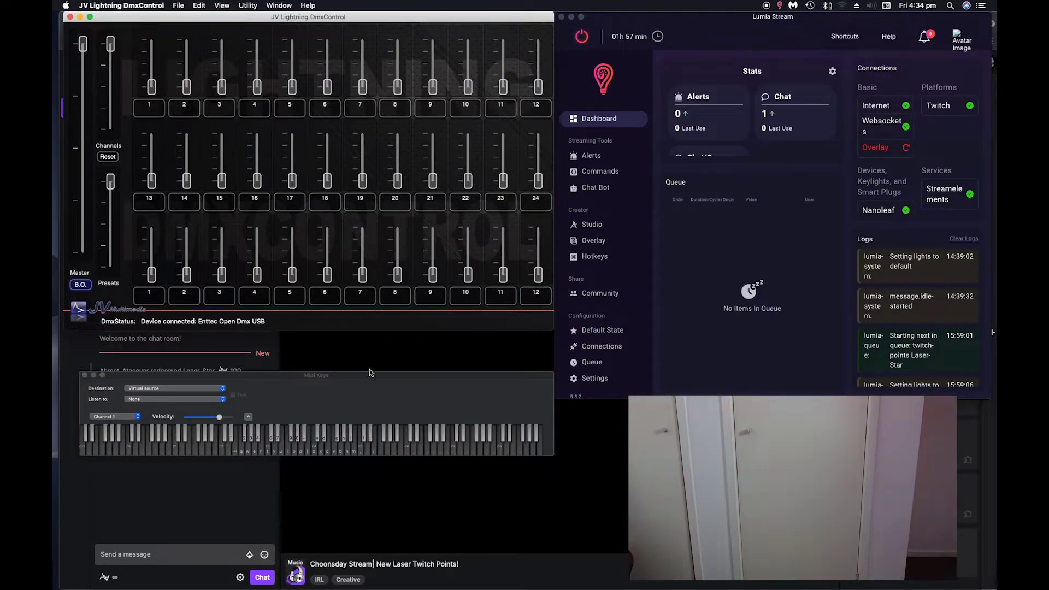
pyautogui.click(221, 452)
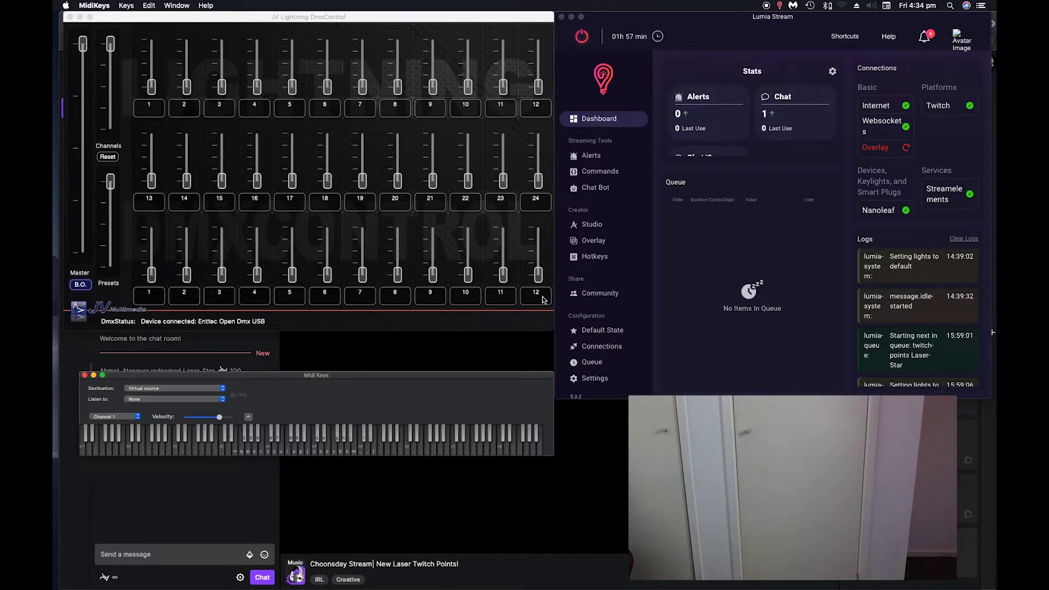
# Remap preset 12 from its context menu and play the note repeatedly to confirm it fires.
pyautogui.rightClick(543, 300)
pyautogui.click(537, 299)
pyautogui.rightClick(536, 299)
pyautogui.click(293, 431)
pyautogui.click(222, 452)
pyautogui.click(223, 454)
pyautogui.click(223, 454)
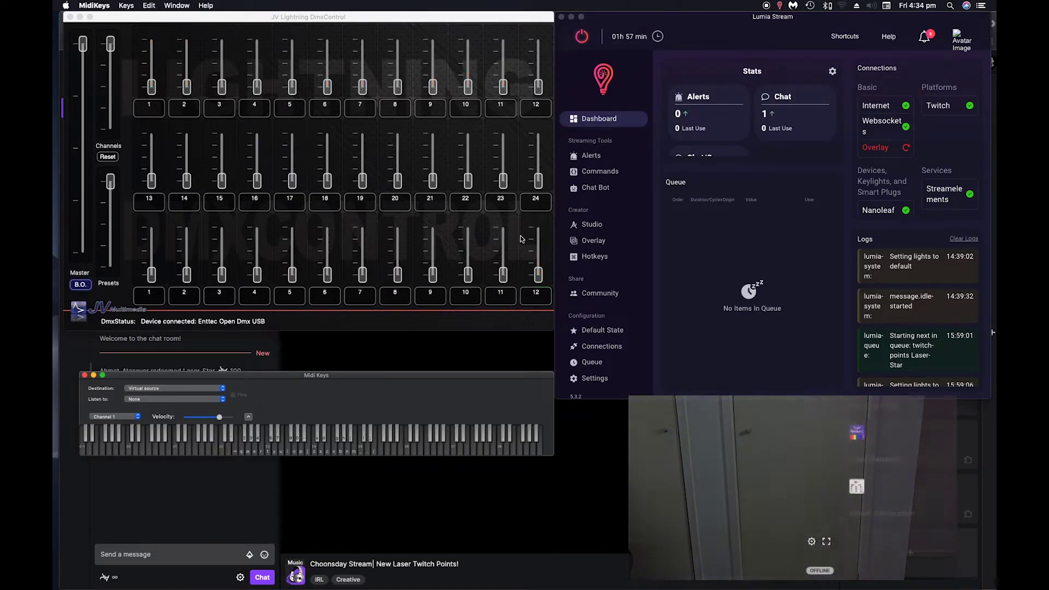
# Add a new Twitch Points command, keeping the type as No Light Change.
pyautogui.click(609, 173)
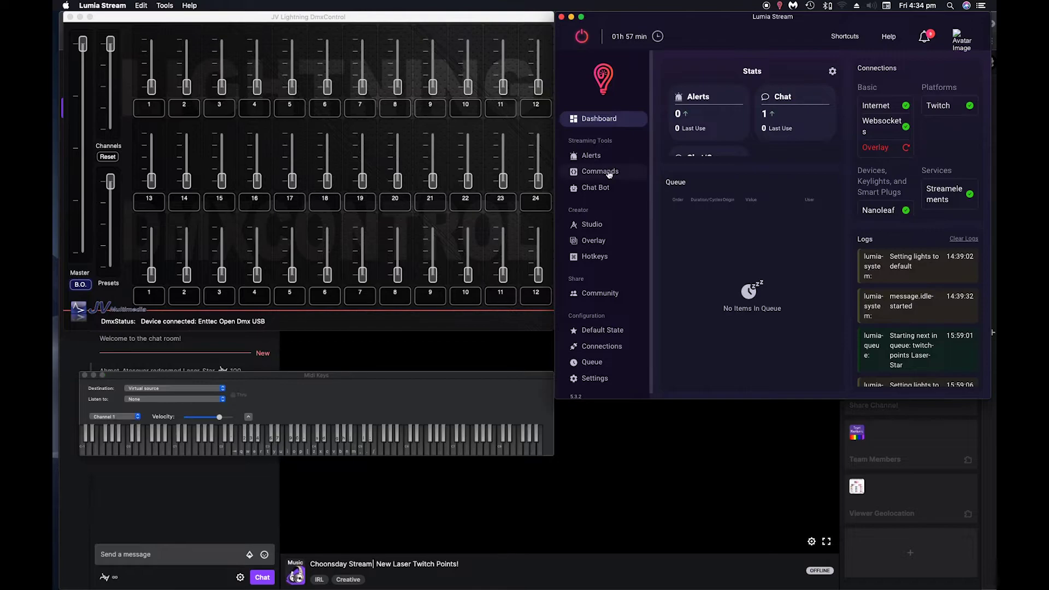
pyautogui.click(601, 172)
pyautogui.click(599, 165)
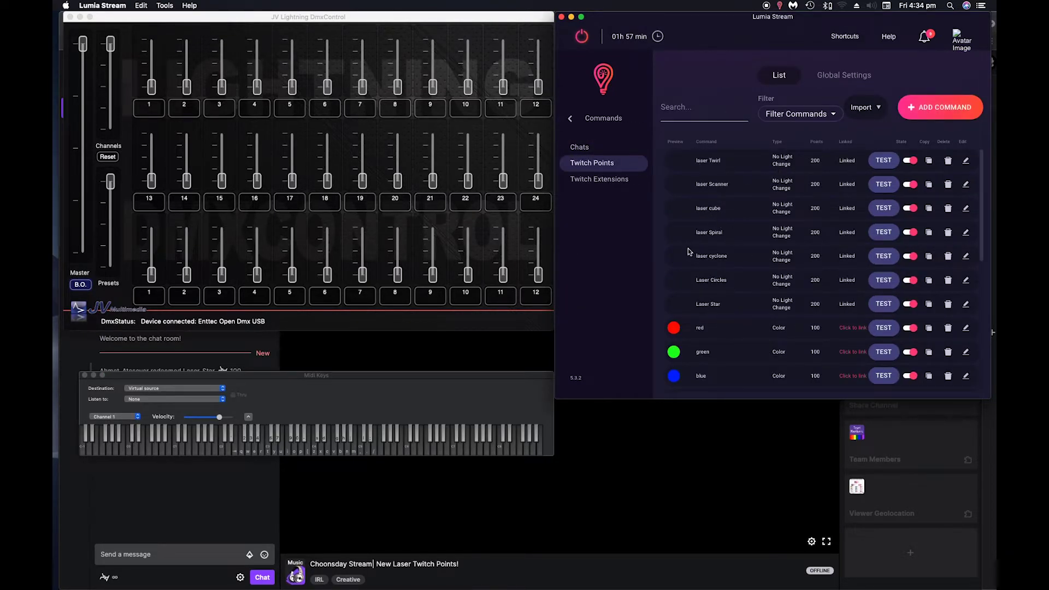
pyautogui.click(938, 112)
pyautogui.click(737, 167)
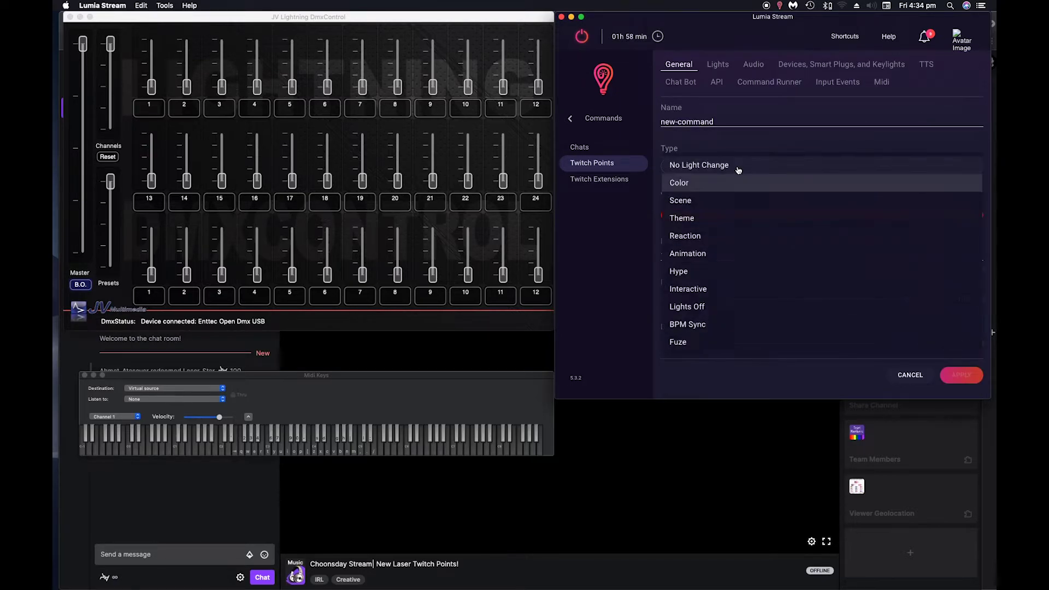
pyautogui.click(737, 165)
# Name the command Laser-Triangle and raise its duration to 5 sec.
pyautogui.click(723, 122)
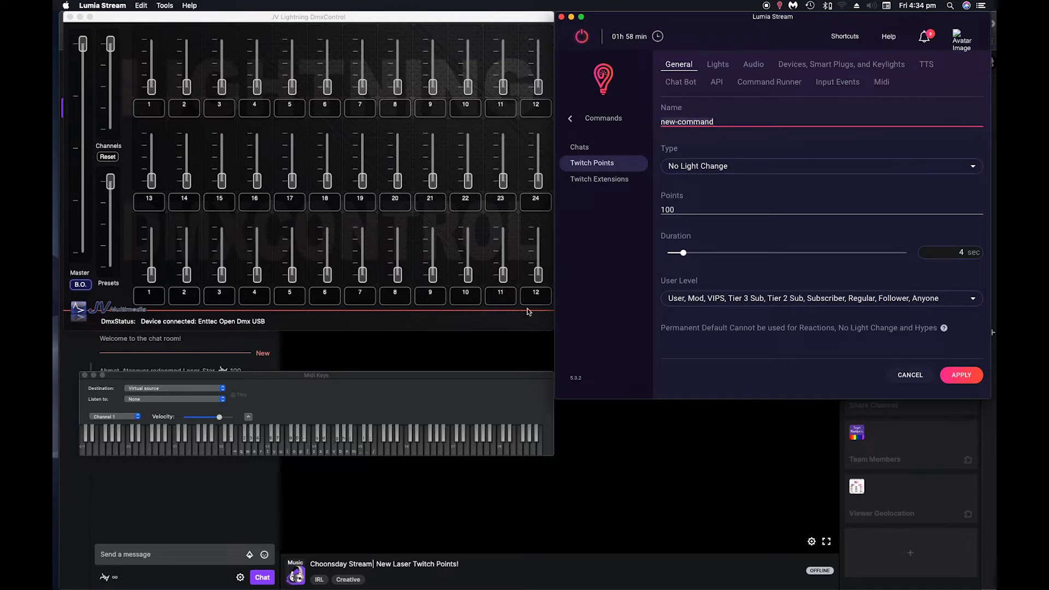
pyautogui.click(533, 299)
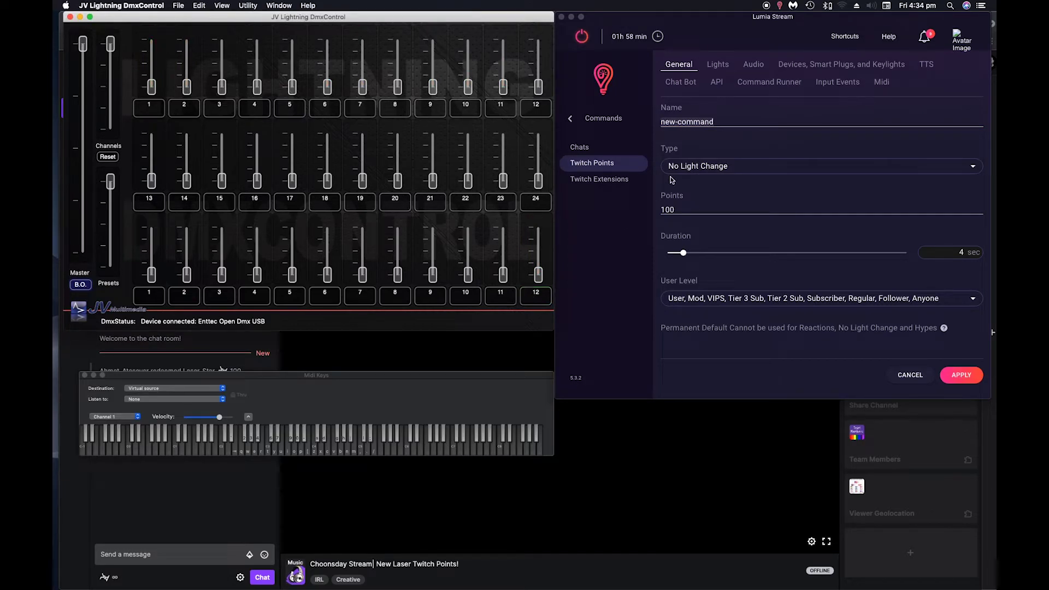
pyautogui.click(717, 121)
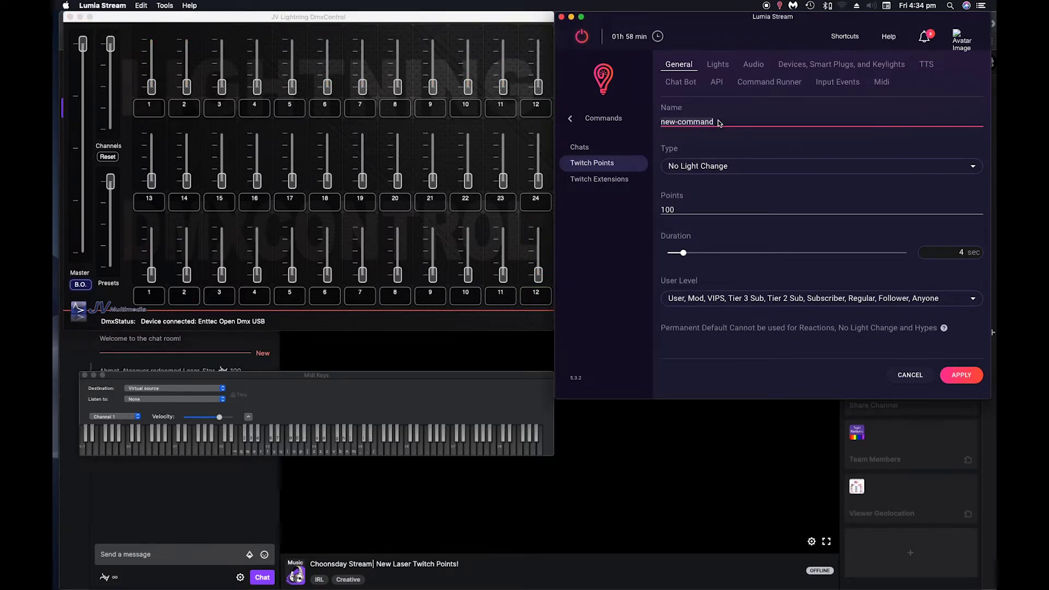
pyautogui.press('super+a')
pyautogui.write('Laser-Triang')
pyautogui.moveTo(683, 253); pyautogui.dragTo(688, 254)
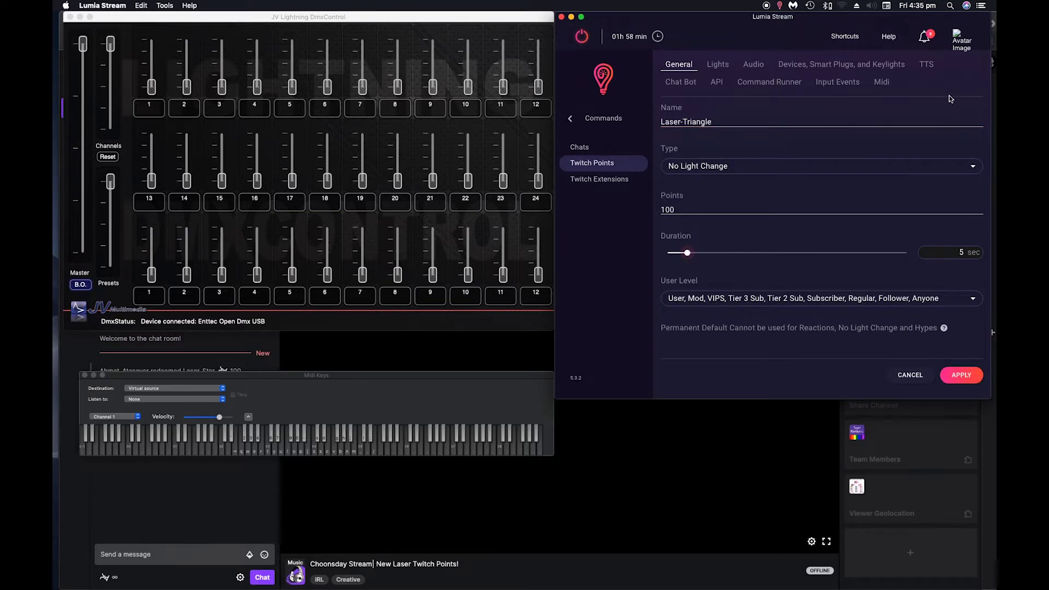
# Set the MIDI output to IAC Driver Bus 1 with a Note-On message type.
pyautogui.click(880, 87)
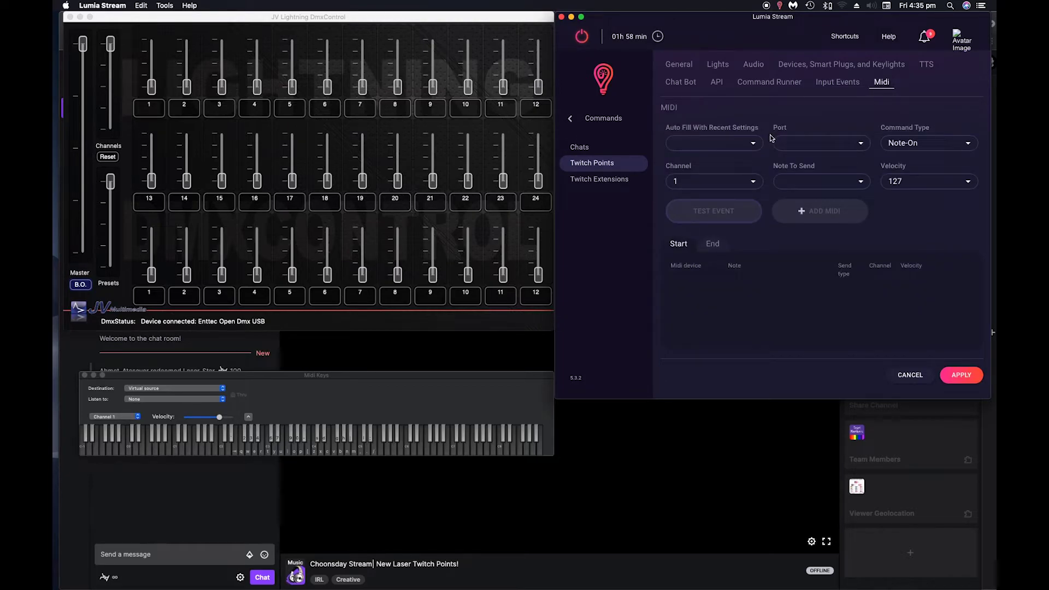
pyautogui.click(740, 144)
pyautogui.click(839, 144)
pyautogui.click(837, 144)
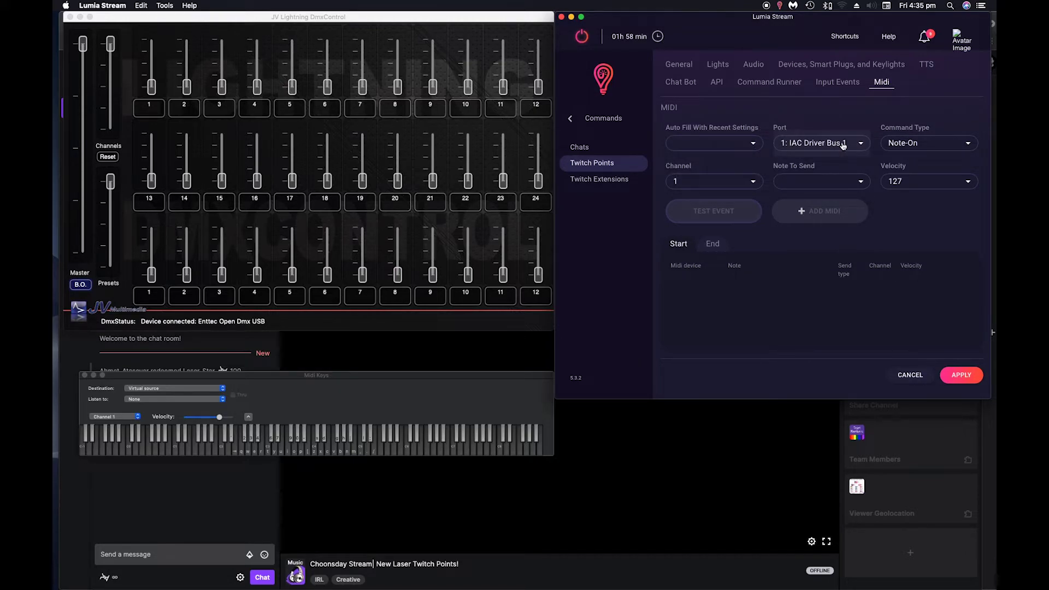
pyautogui.click(923, 144)
pyautogui.click(924, 144)
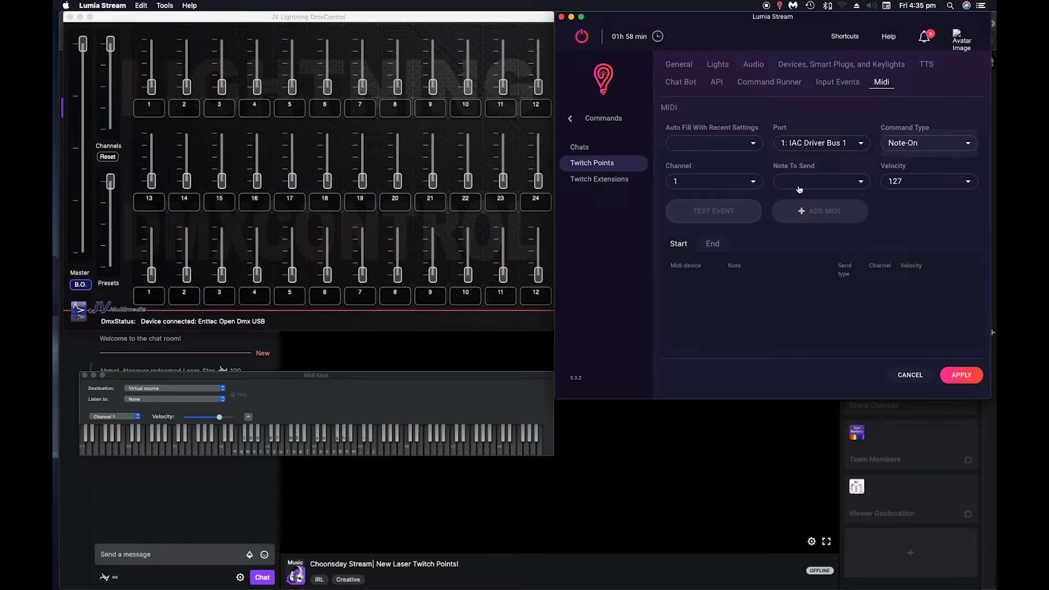
# Test a piano note on the laser, then choose B1 as the note to send.
pyautogui.click(829, 184)
pyautogui.click(310, 402)
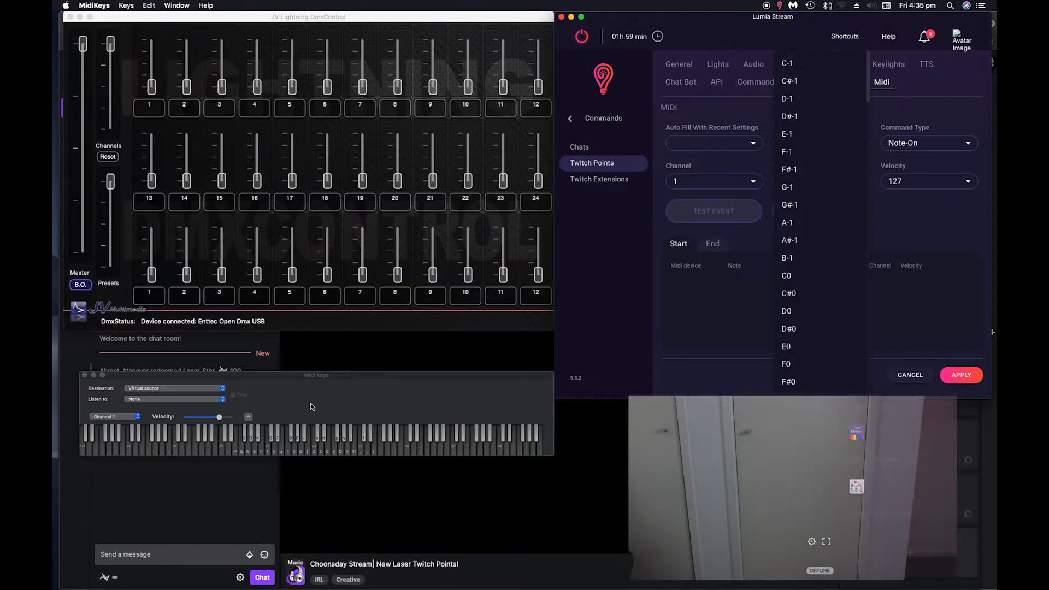
pyautogui.click(219, 447)
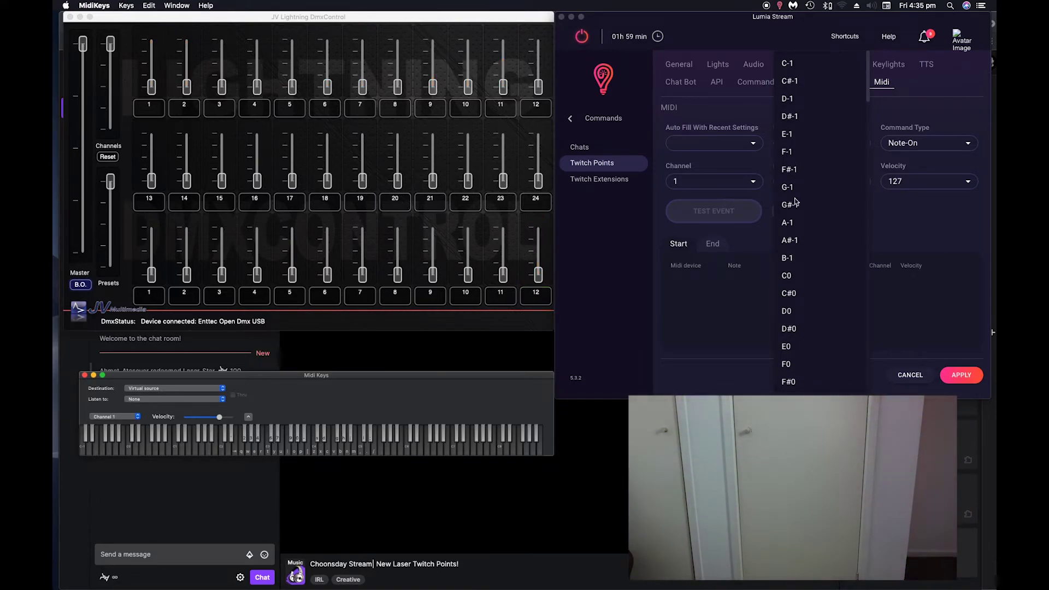
pyautogui.click(823, 276)
pyautogui.scroll(-5, 822, 288)
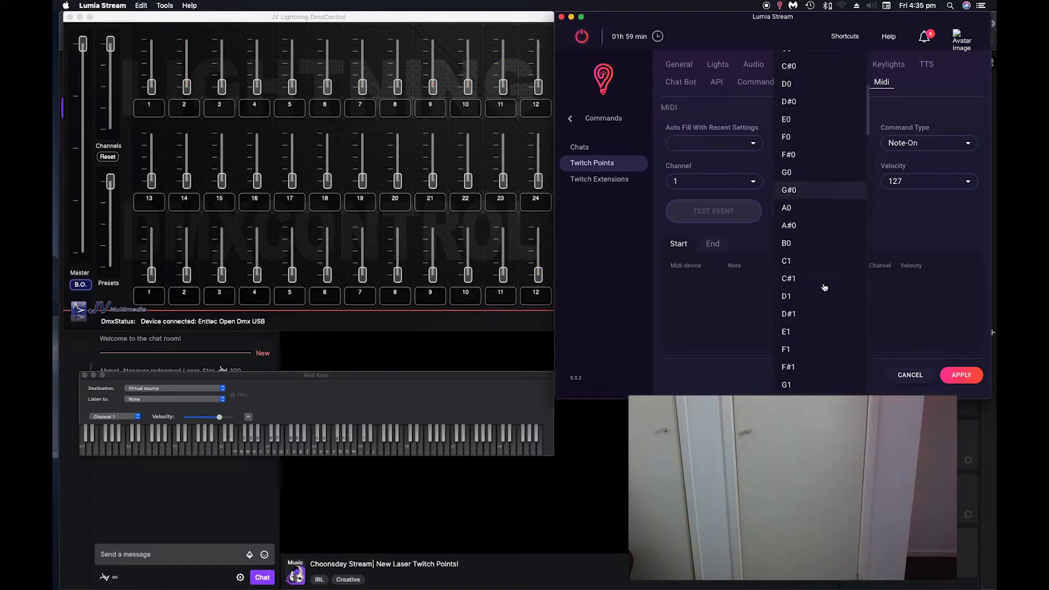
pyautogui.scroll(-3, 820, 355)
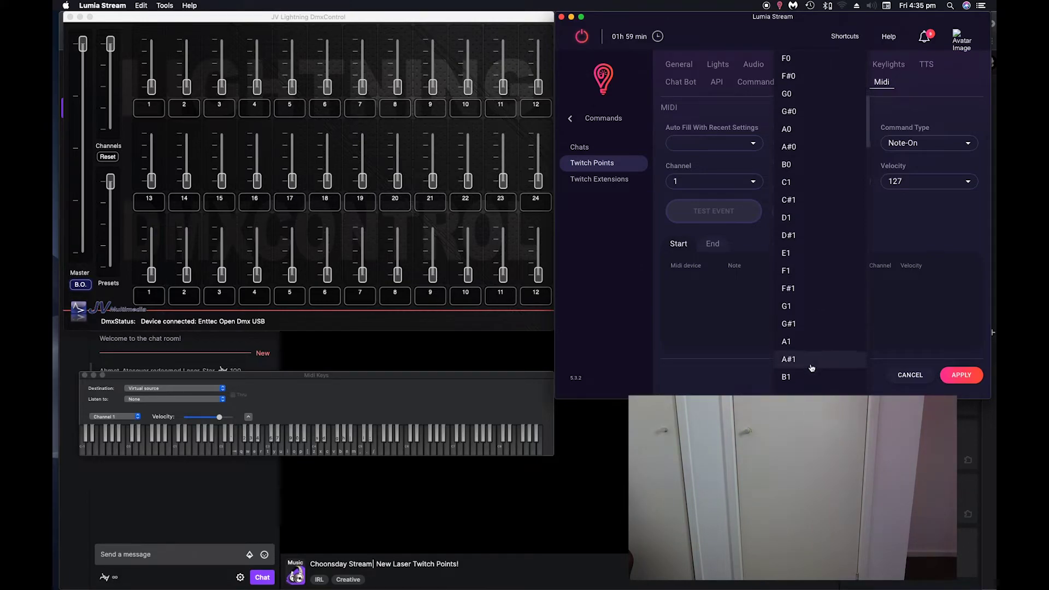
pyautogui.click(809, 367)
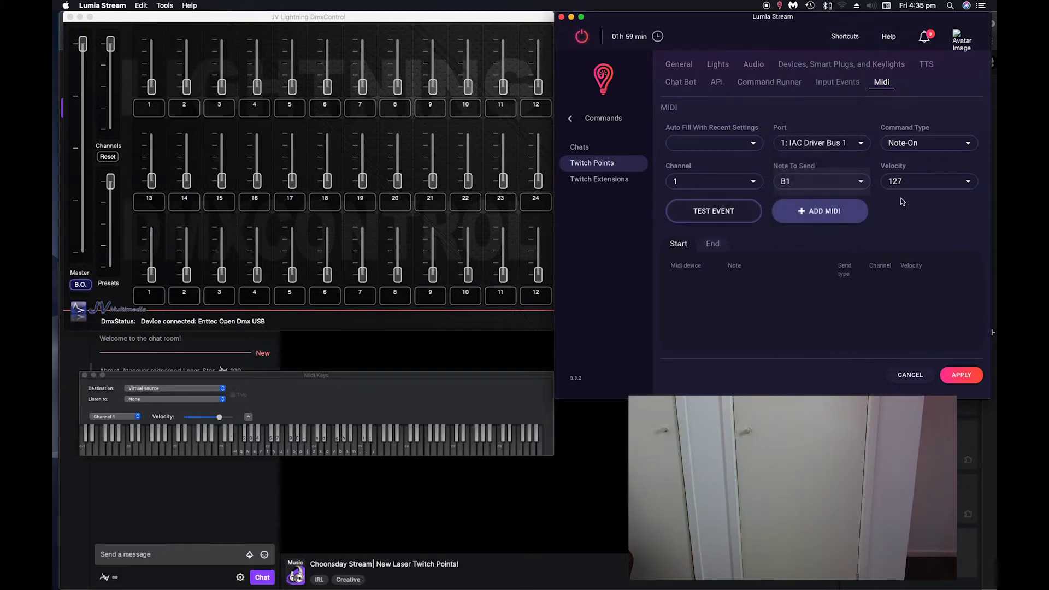
# Add the B1 start event, then edit it and save it with note C2.
pyautogui.click(818, 217)
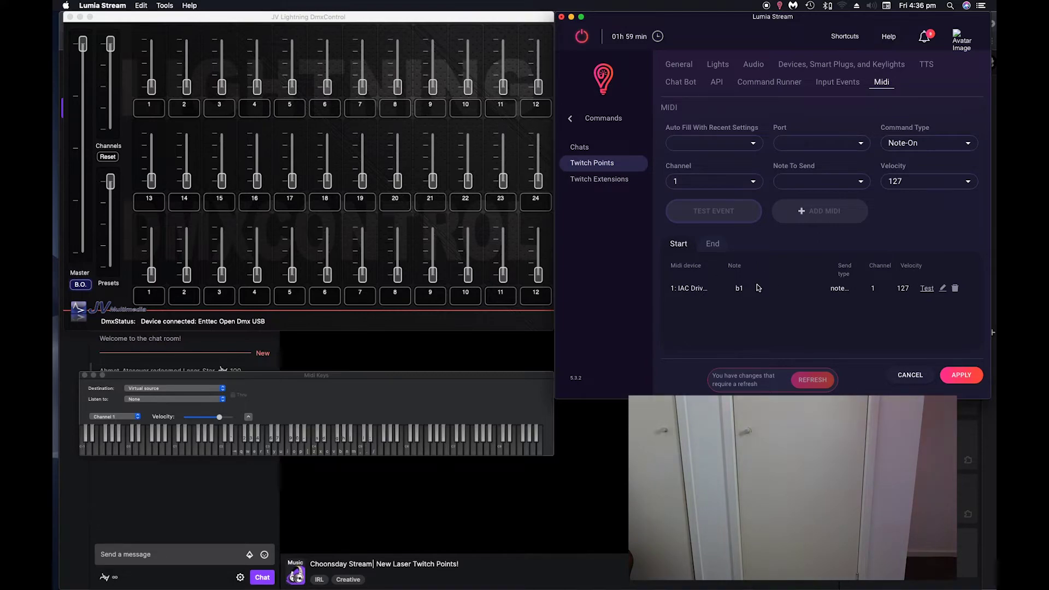
pyautogui.click(942, 289)
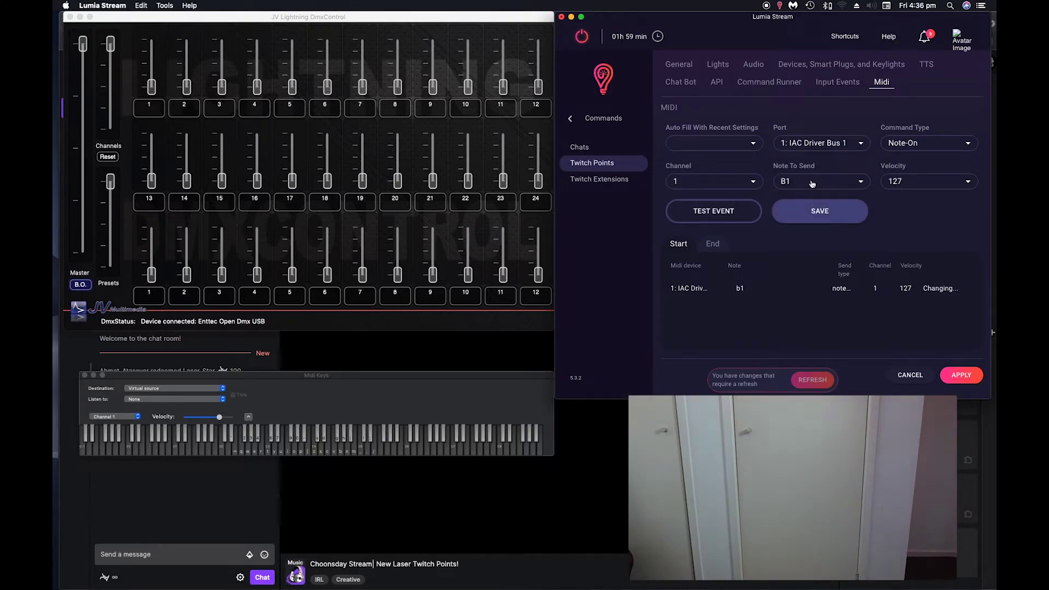
pyautogui.click(811, 186)
pyautogui.click(810, 241)
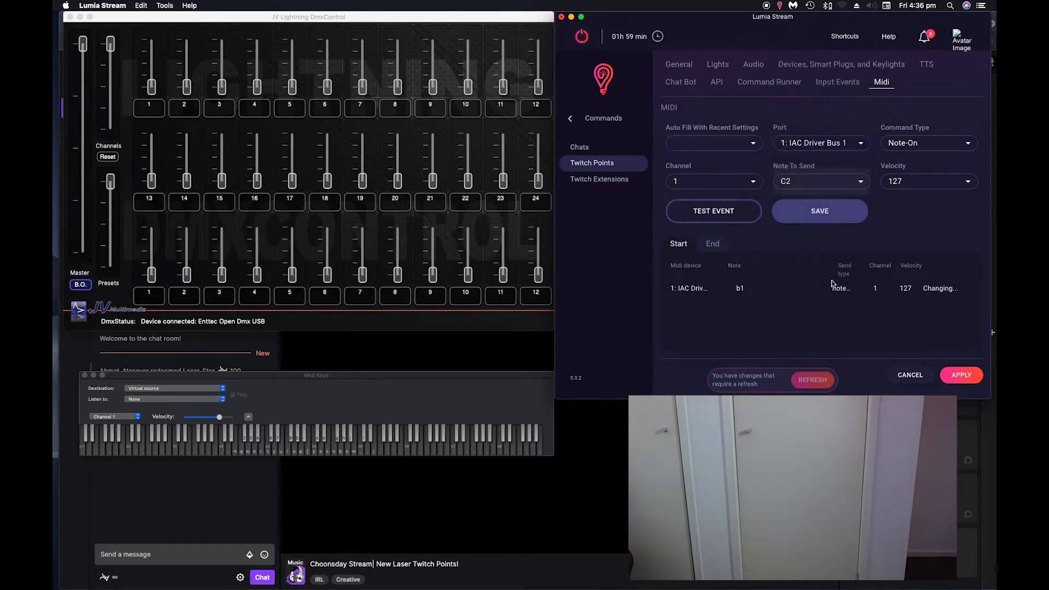
pyautogui.click(809, 219)
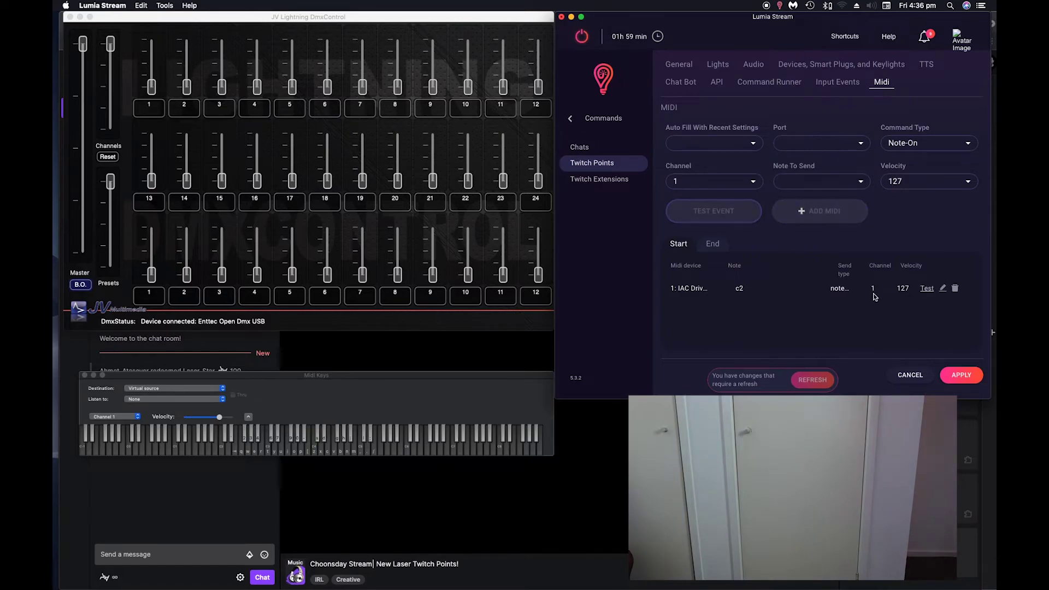
# Change the start event's note to C1, save, and test it to draw the laser triangle.
pyautogui.click(942, 288)
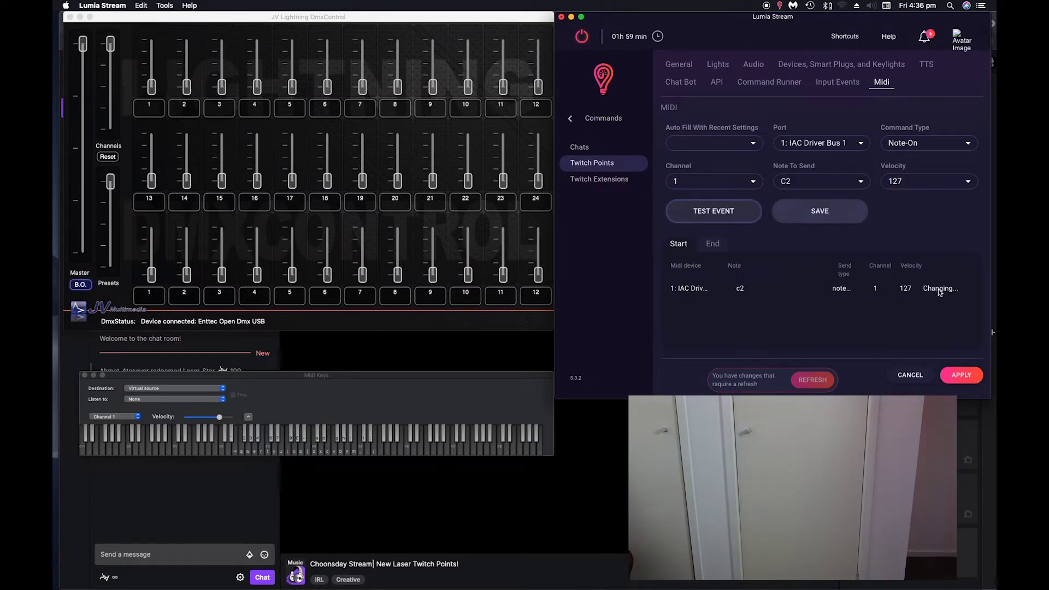
pyautogui.click(823, 184)
pyautogui.scroll(3, 819, 186)
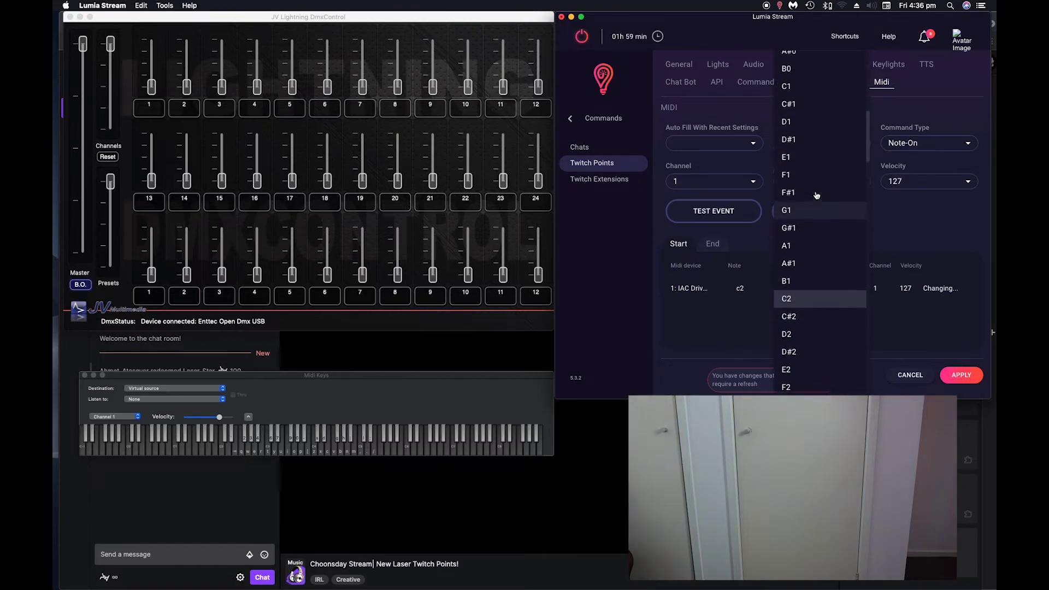
pyautogui.click(797, 113)
pyautogui.click(820, 211)
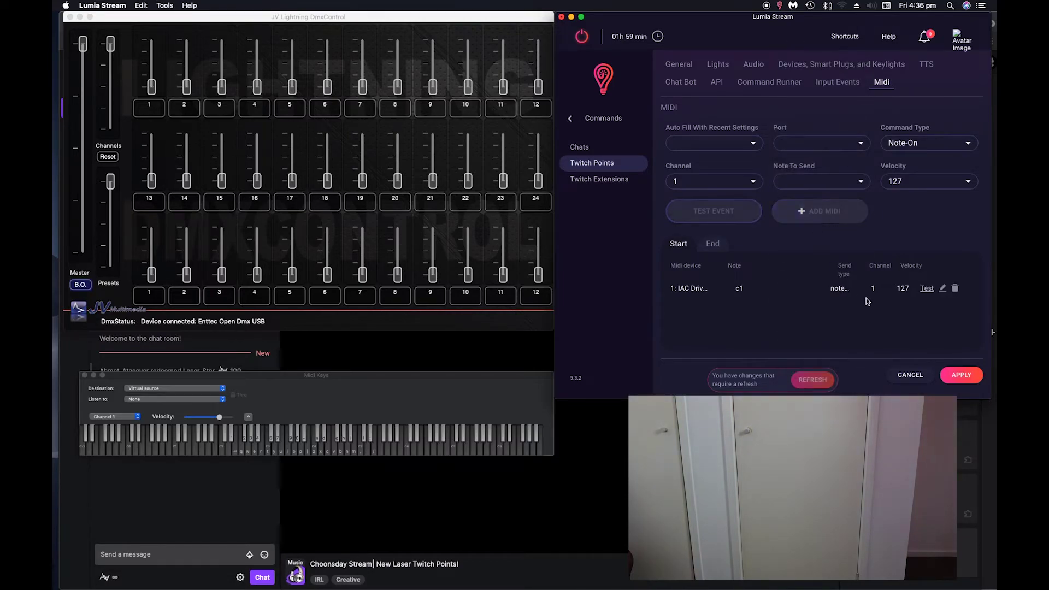
pyautogui.click(927, 288)
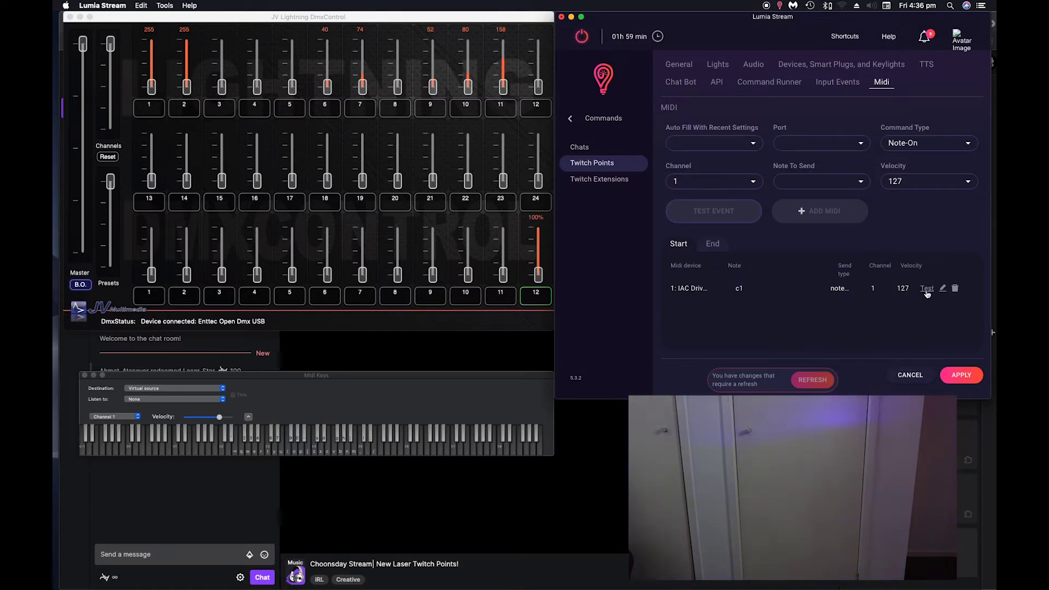
pyautogui.click(679, 64)
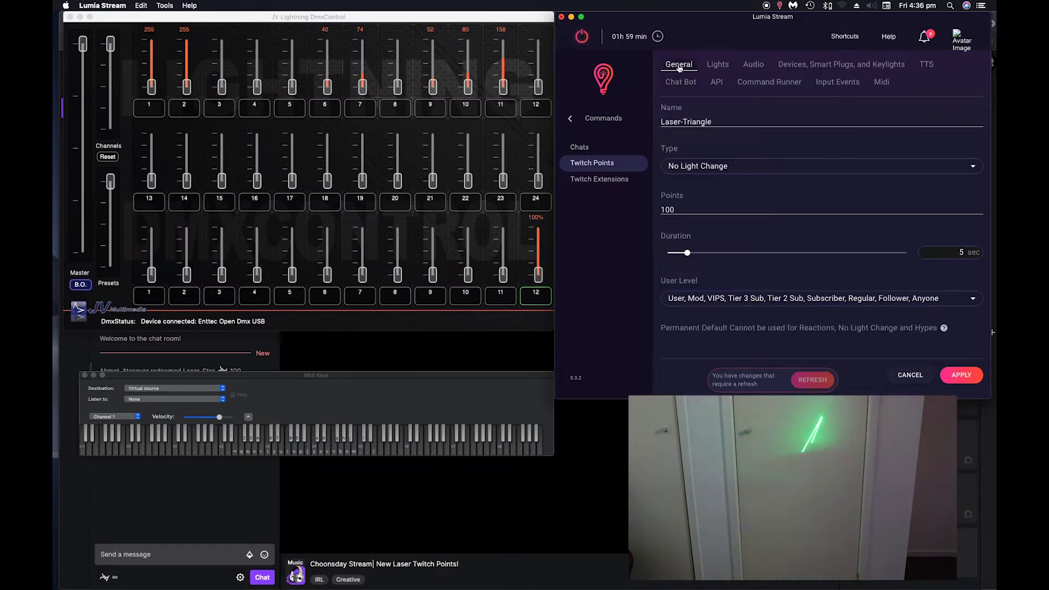
pyautogui.click(881, 81)
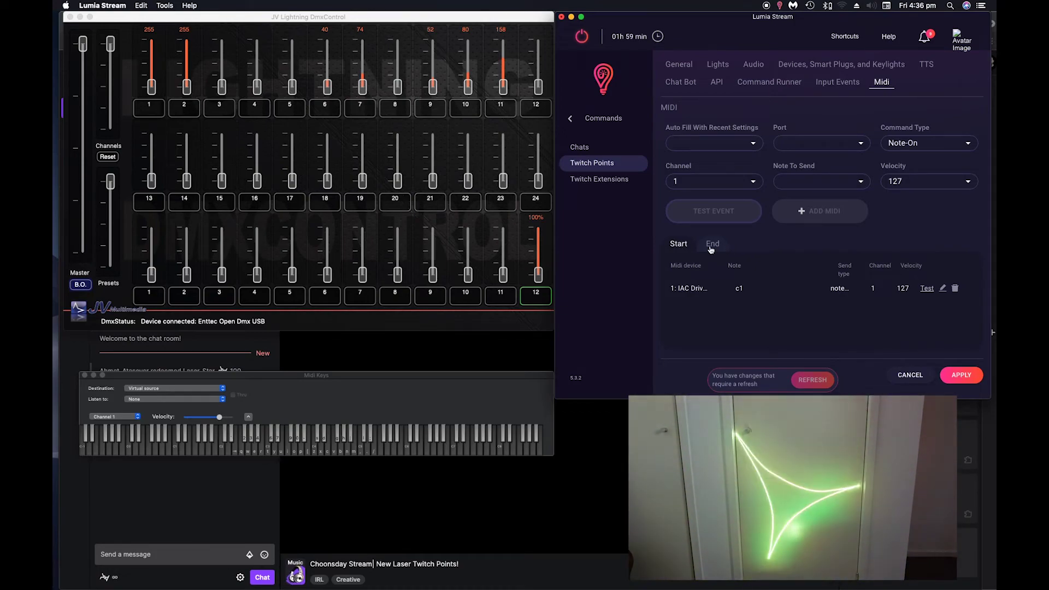
# Add an end event sending Note-Off C1.
pyautogui.click(711, 246)
pyautogui.click(678, 244)
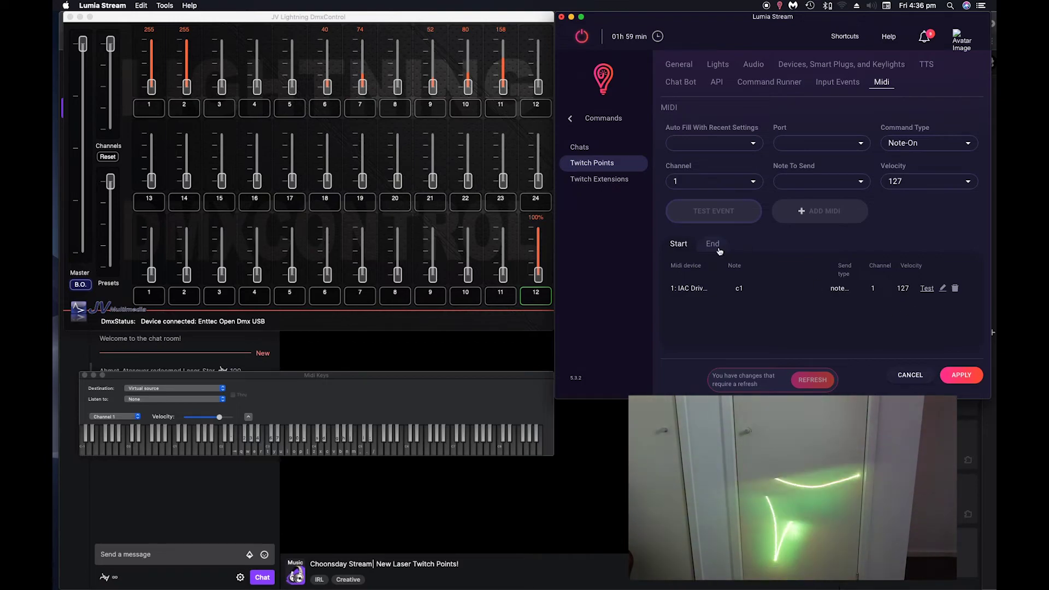
pyautogui.click(712, 245)
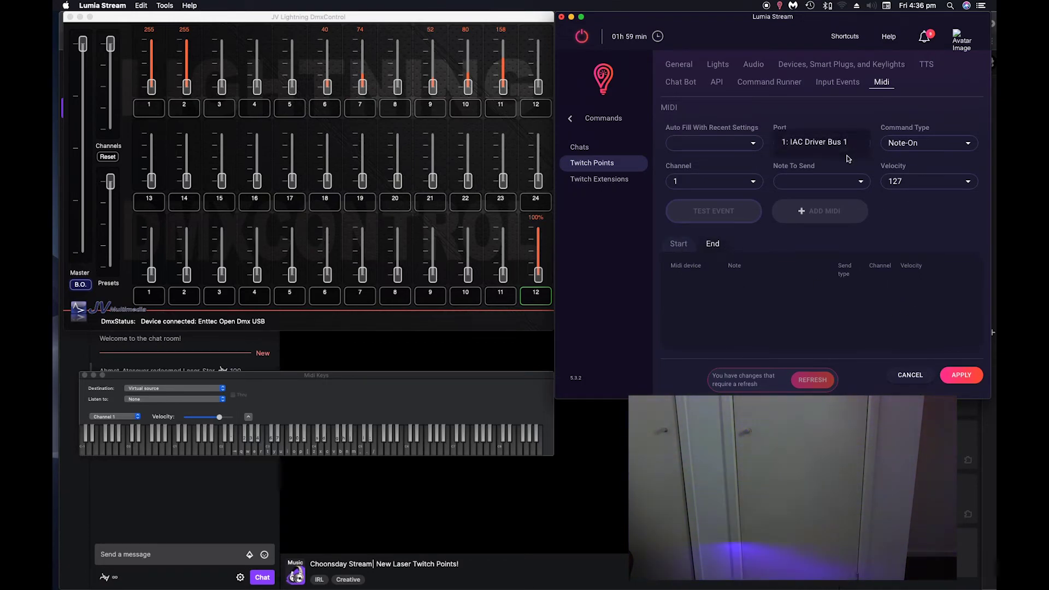
pyautogui.click(965, 146)
pyautogui.click(945, 158)
pyautogui.click(834, 186)
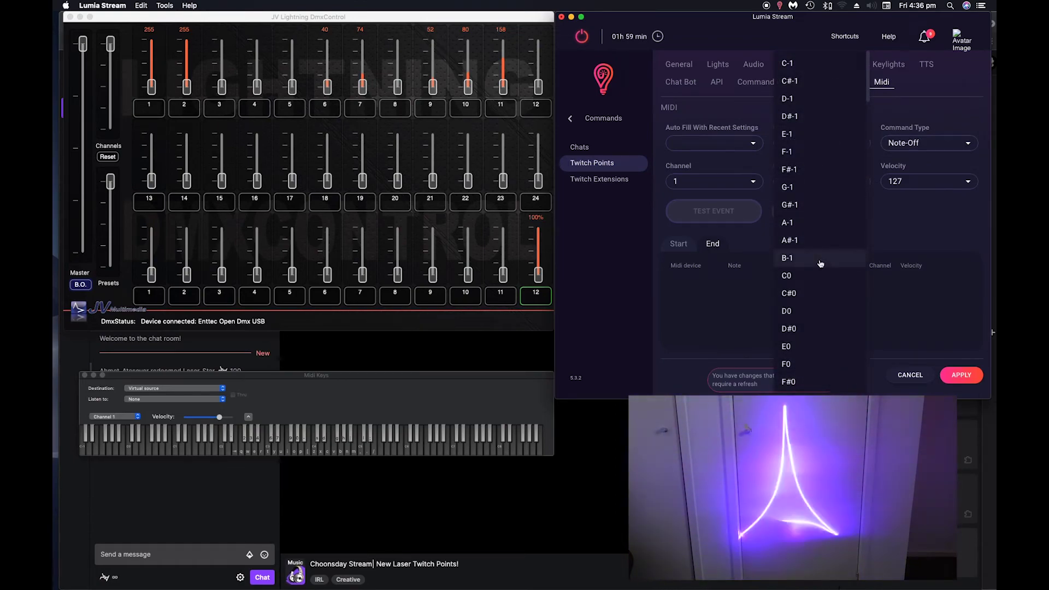
pyautogui.scroll(-3, 816, 283)
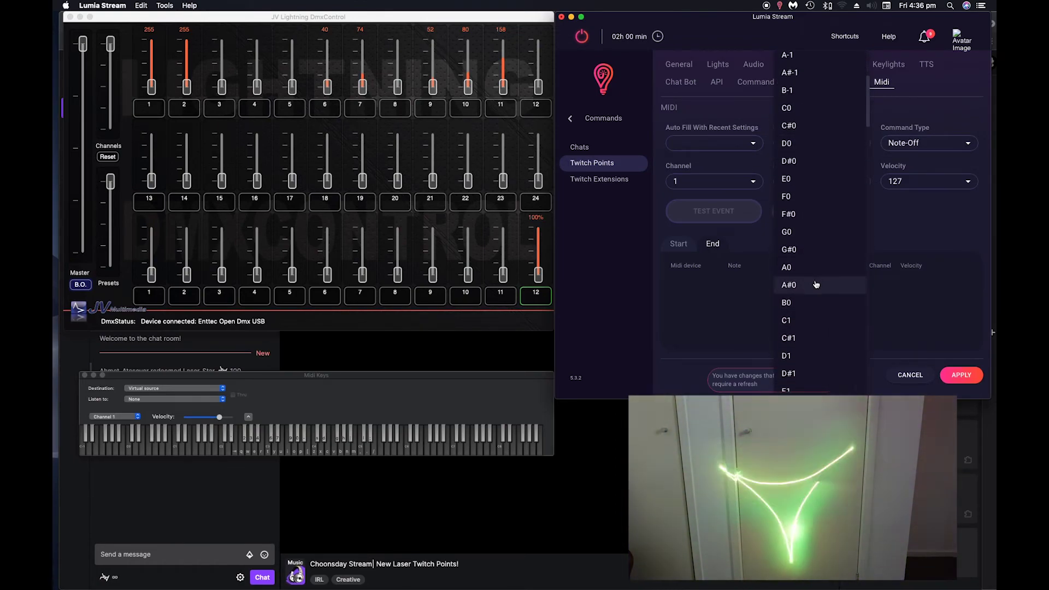
pyautogui.click(808, 318)
pyautogui.click(819, 211)
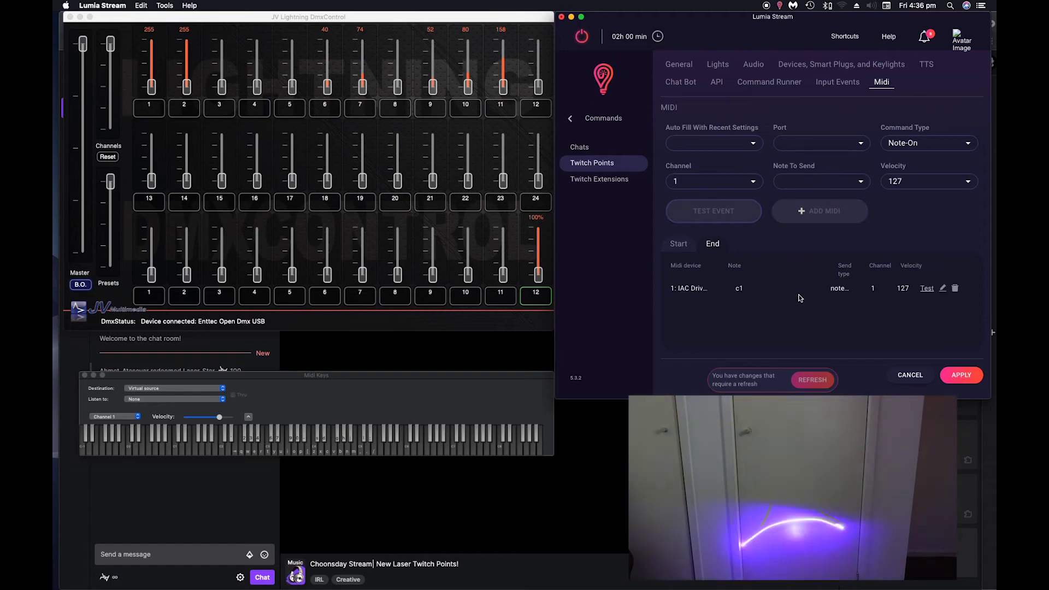
pyautogui.click(963, 376)
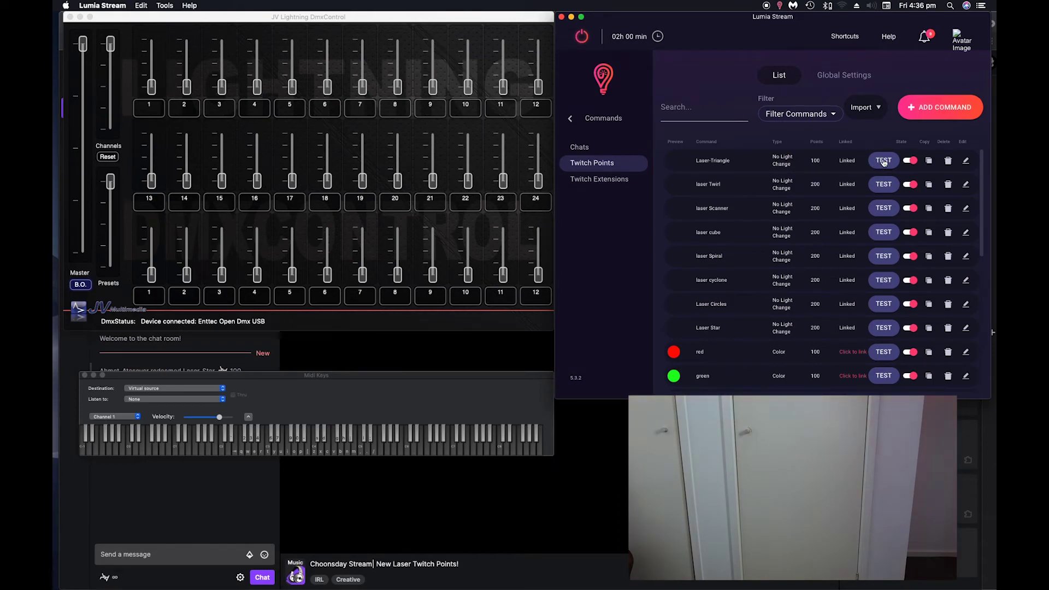
pyautogui.click(883, 161)
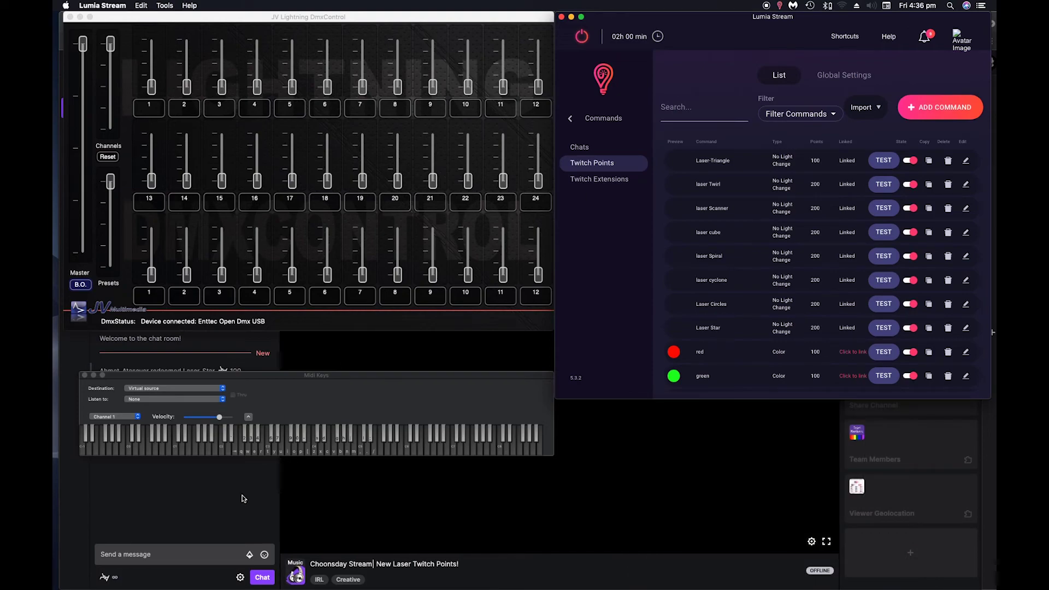
pyautogui.click(244, 499)
pyautogui.click(107, 577)
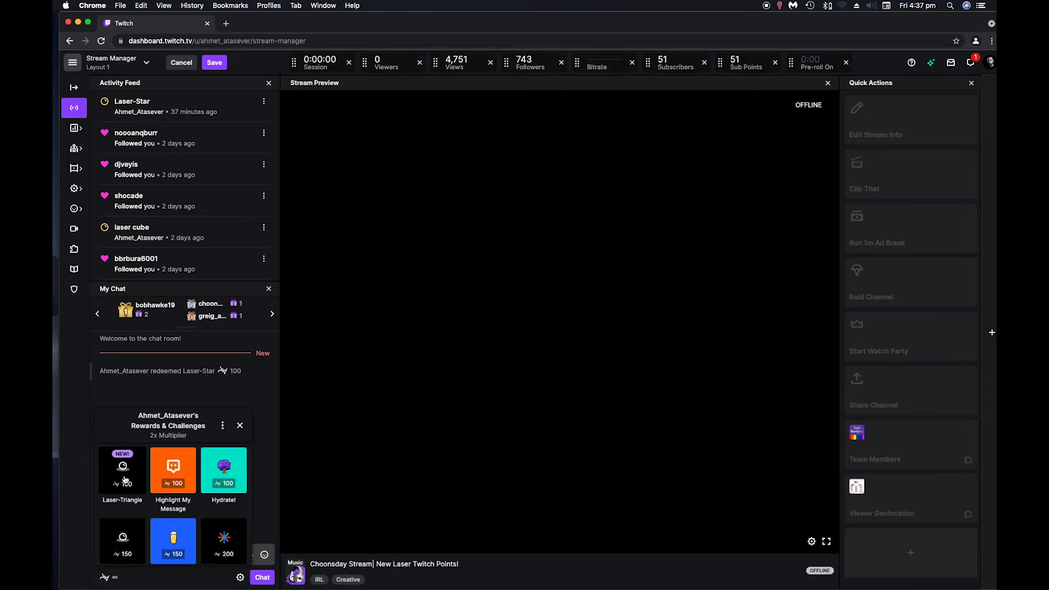
# Redeem Laser-Triangle for 100 points, then switch back to the DmxControl console.
pyautogui.click(125, 479)
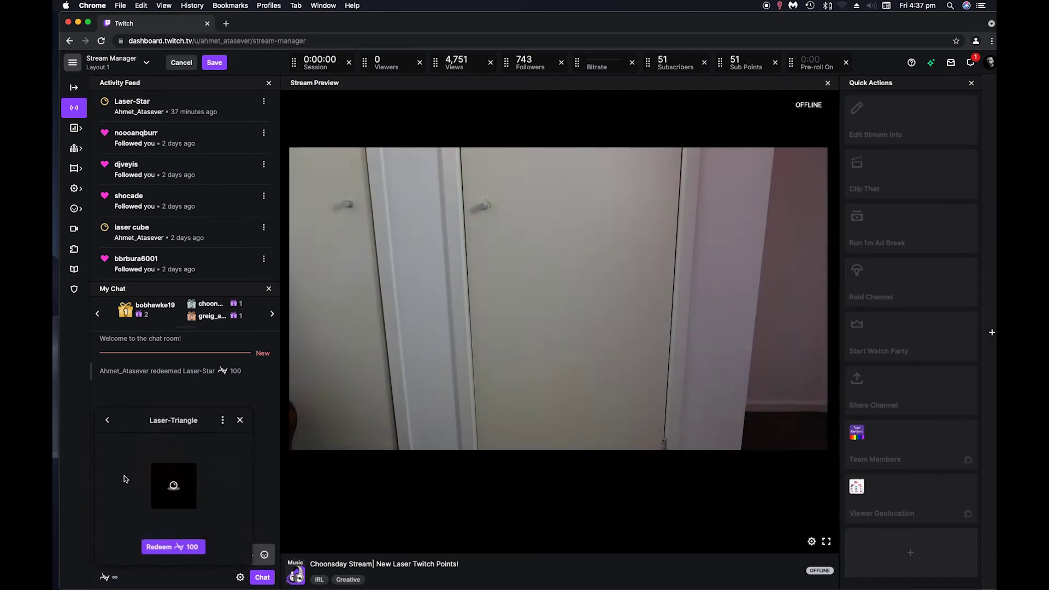
pyautogui.click(192, 547)
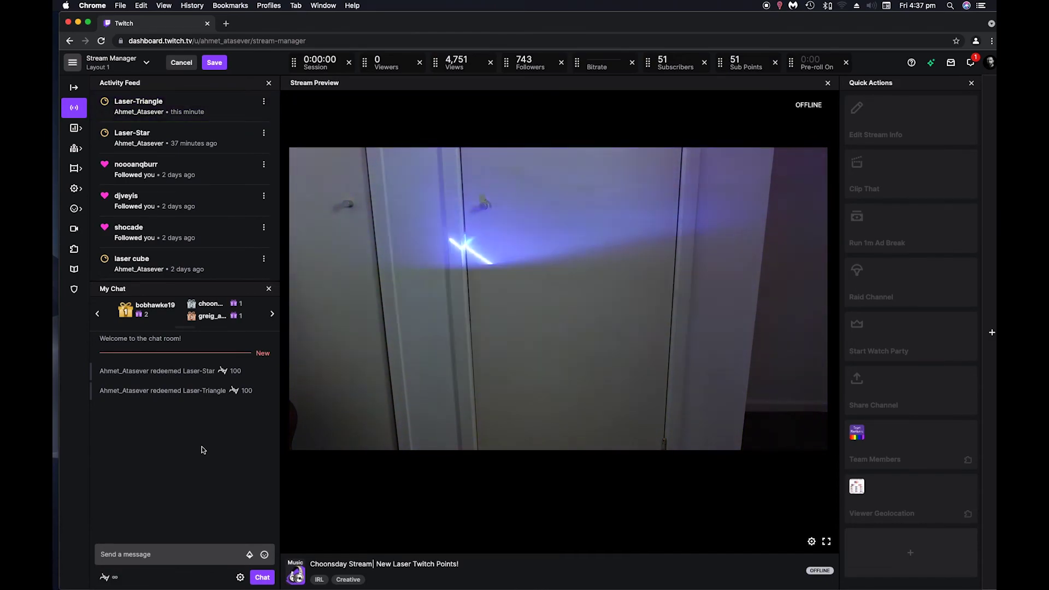
pyautogui.press('super+Tab')
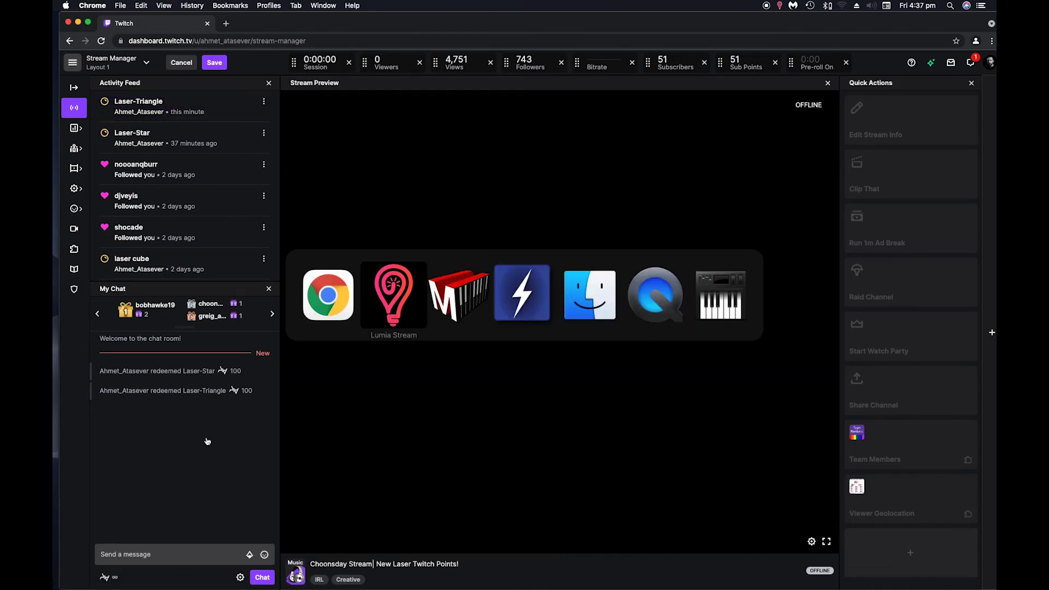
# Switch back to JV Lighting DmxControl, whose channel faders all sit at zero with the Enttec Open DMX USB connected.
pyautogui.press('super+shift+Tab')
pyautogui.press('super+Tab')
pyautogui.press('super+shift+Tab')
pyautogui.press('super+Tab')
pyautogui.press('super+Tab')
pyautogui.press('super+Tab')
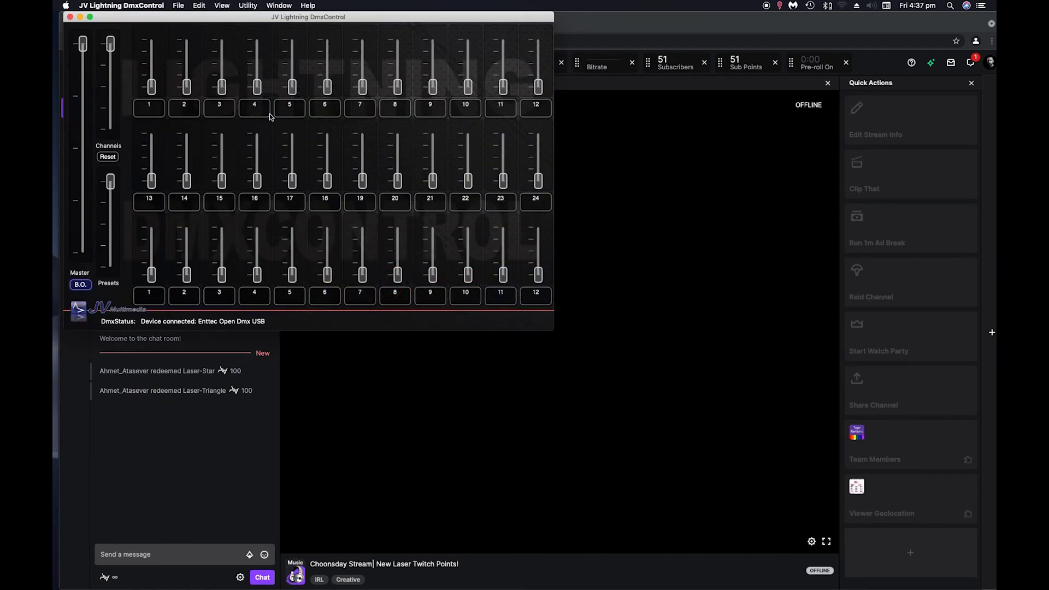